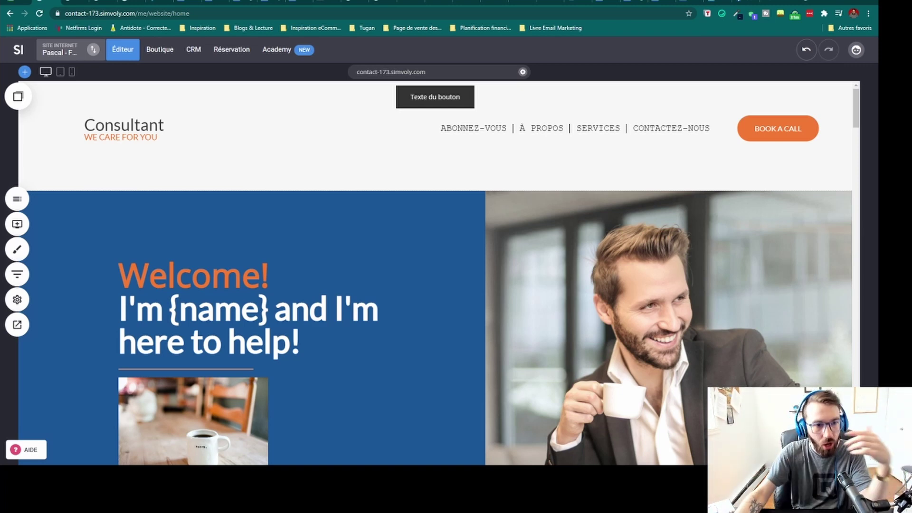
pyautogui.scroll(-3, 571, 266)
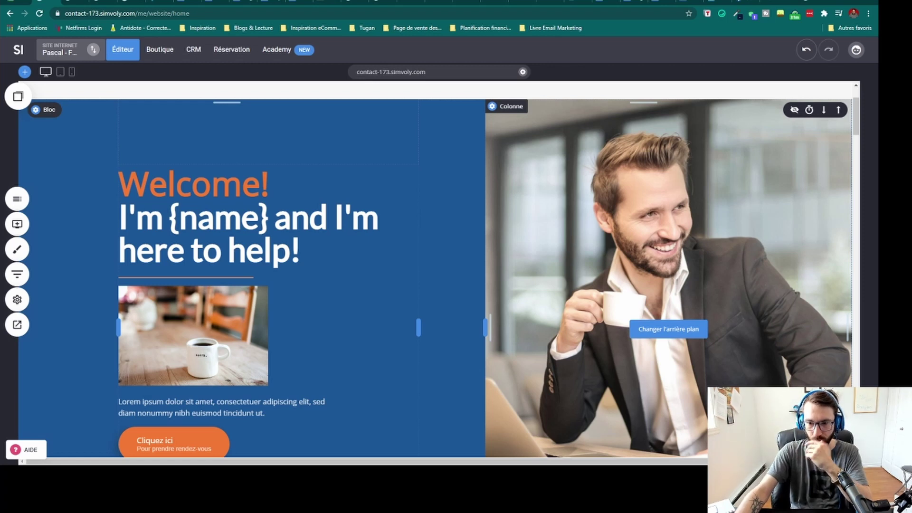
pyautogui.click(674, 329)
pyautogui.click(611, 210)
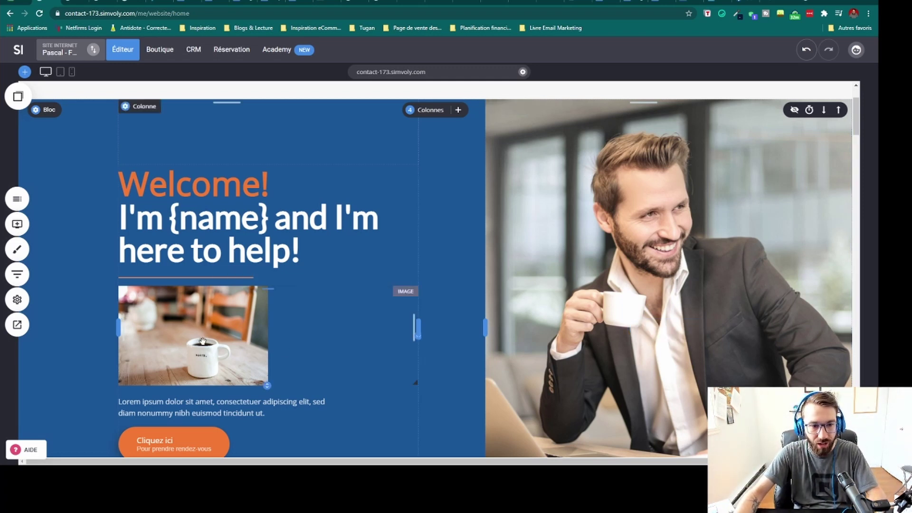
# Move the coffee cup image from the blue welcome column into the column showing the man in a suit.
pyautogui.moveTo(215, 340); pyautogui.dragTo(665, 333)
pyautogui.scroll(-2, 666, 337)
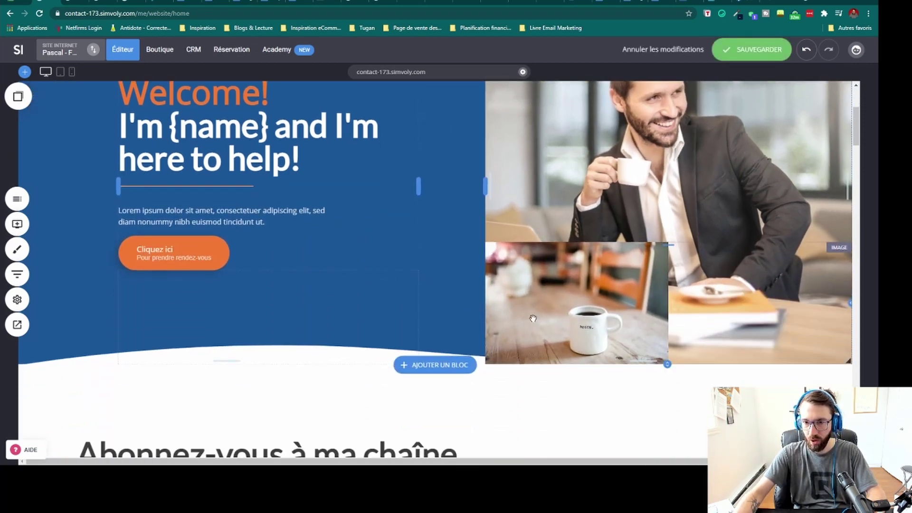
pyautogui.scroll(1, 665, 341)
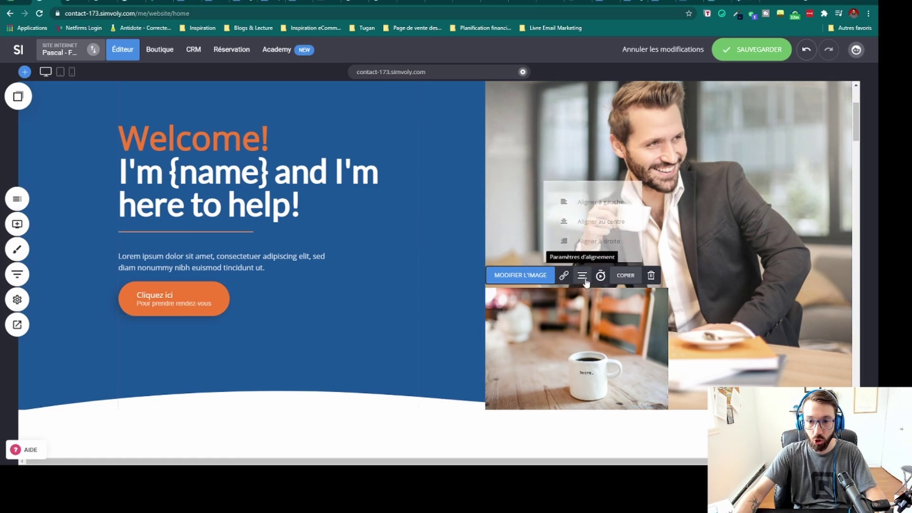
# Centre-align the coffee cup image in its column and enlarge it slightly.
pyautogui.click(583, 273)
pyautogui.click(591, 224)
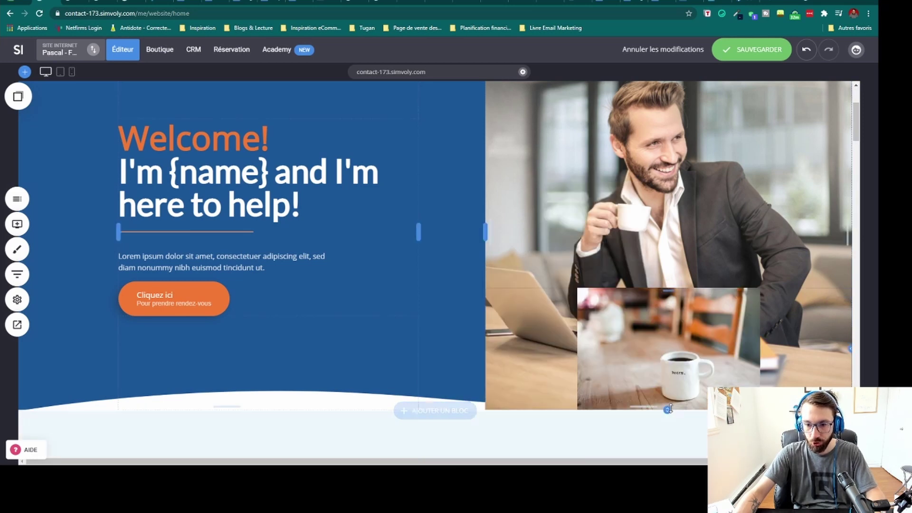
pyautogui.moveTo(672, 367); pyautogui.dragTo(671, 286)
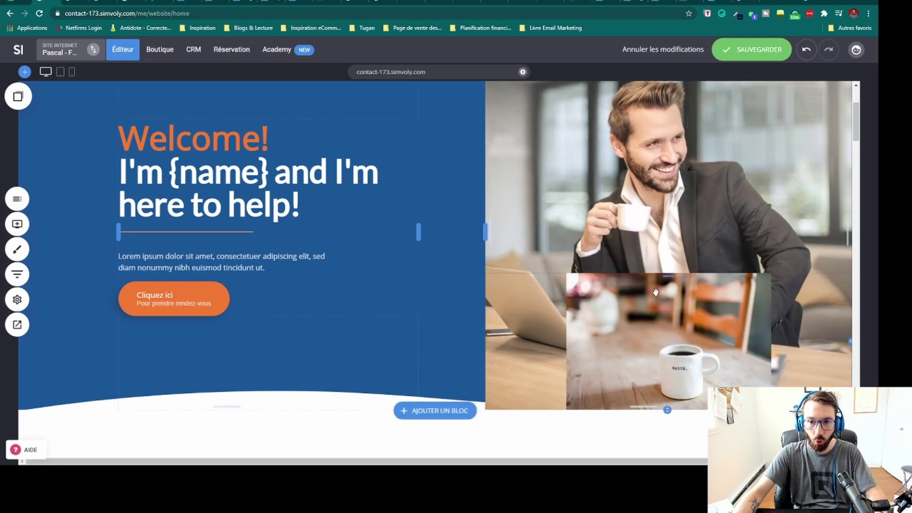
# Replace the background picture of the column behind the coffee cup image with the motorcycle photo.
pyautogui.scroll(3, 580, 308)
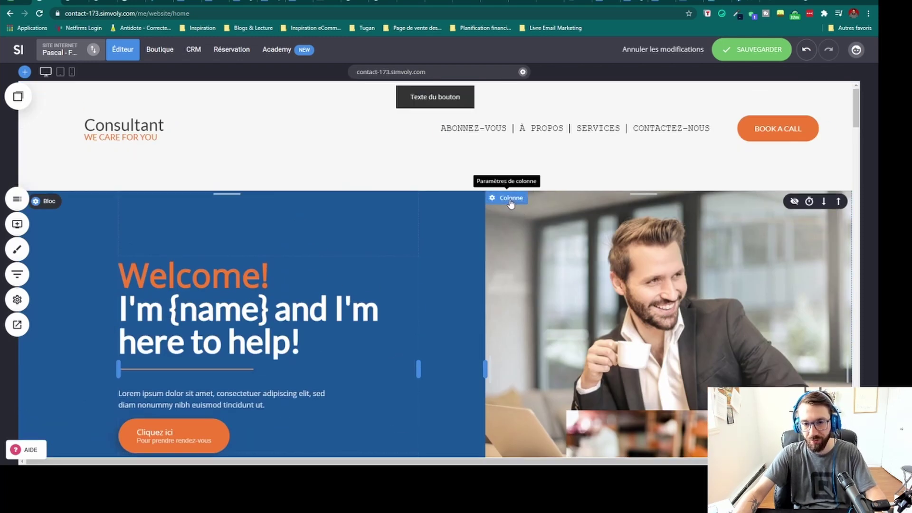
pyautogui.scroll(-2, 509, 200)
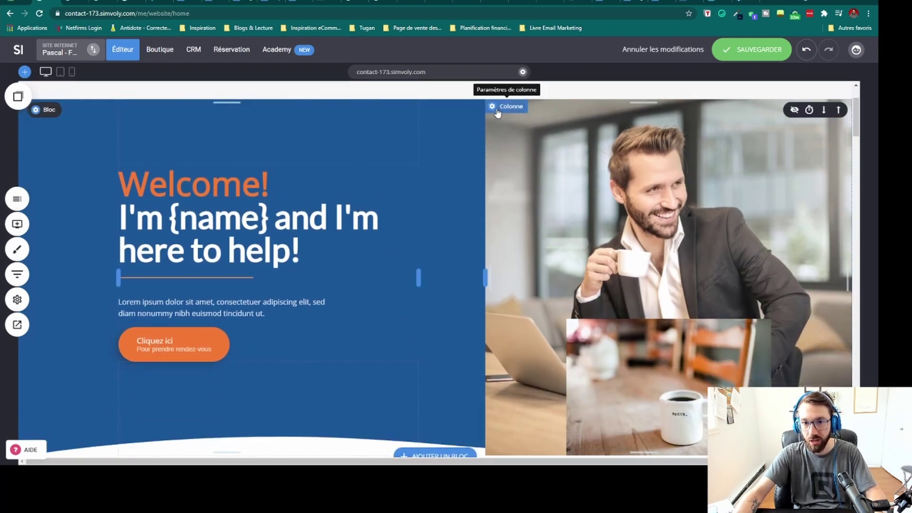
pyautogui.click(489, 105)
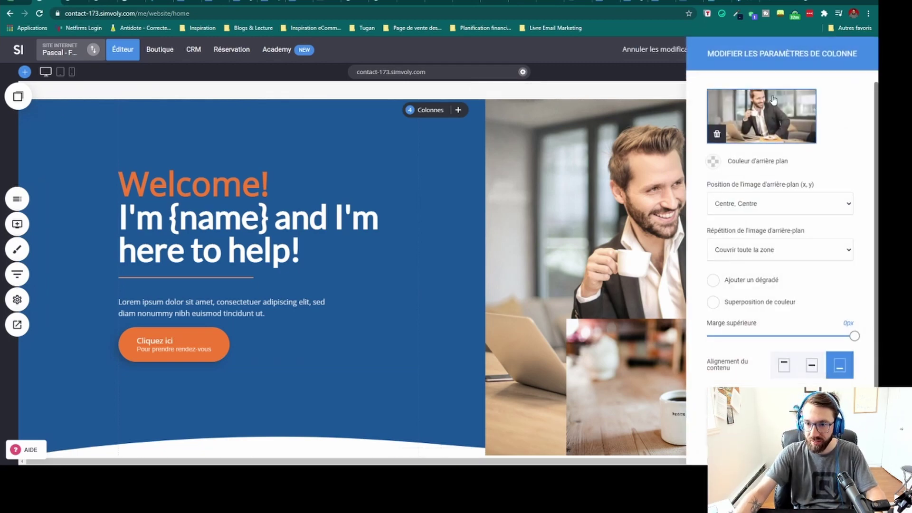
pyautogui.click(774, 121)
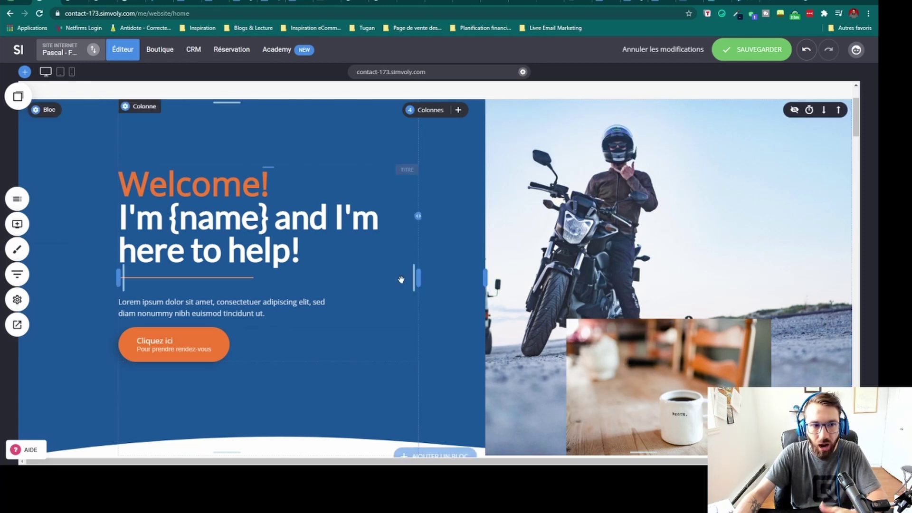
# Add an Image widget above the coffee cup image in the motorcycle column.
pyautogui.scroll(-1, 665, 295)
pyautogui.scroll(1, 658, 314)
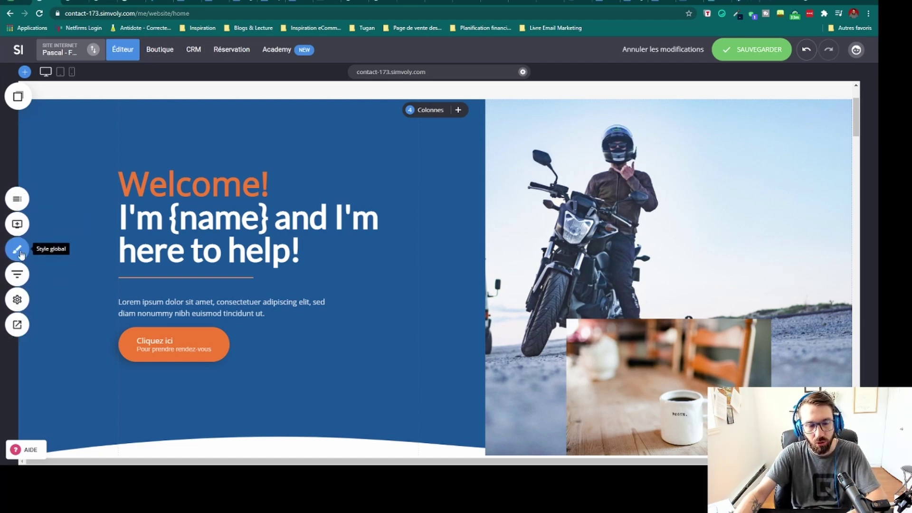
pyautogui.click(17, 225)
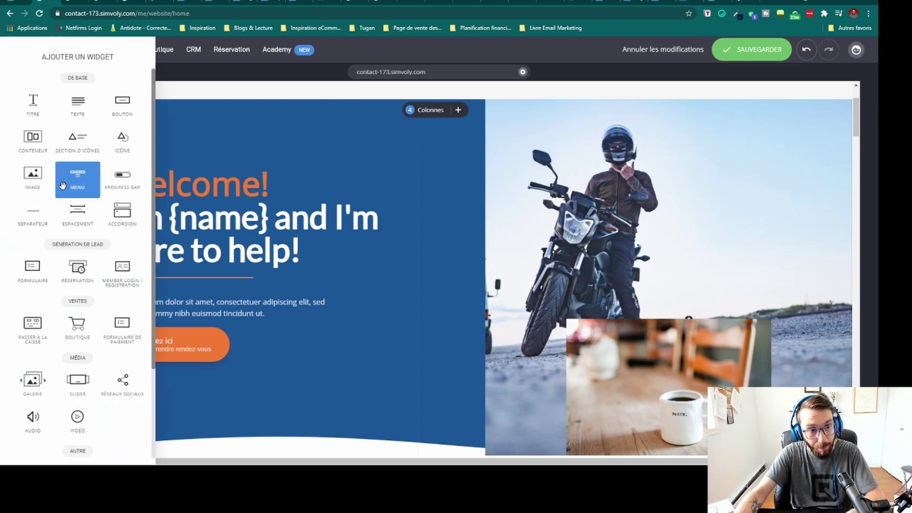
pyautogui.scroll(-3, 98, 270)
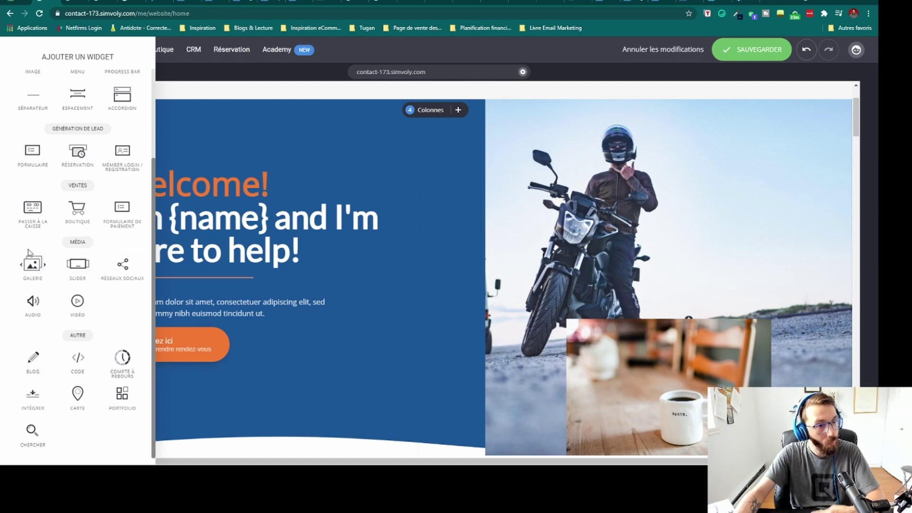
pyautogui.scroll(3, 29, 252)
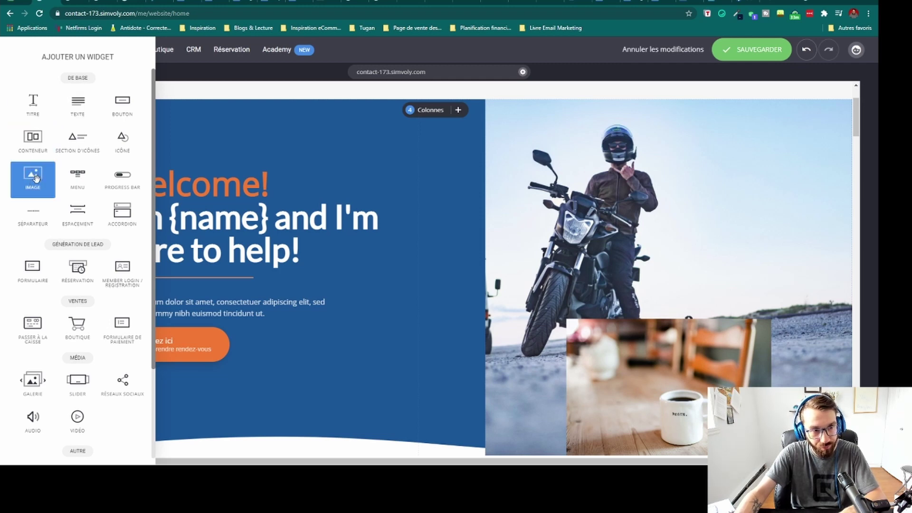
pyautogui.moveTo(34, 180); pyautogui.dragTo(657, 234)
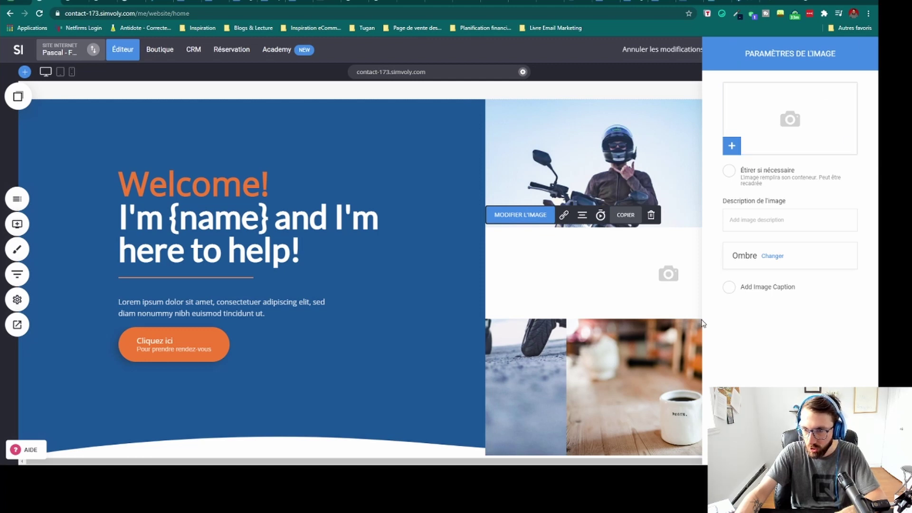
# Create a folder named "Logos" in the file manager for the new image widget.
pyautogui.click(773, 134)
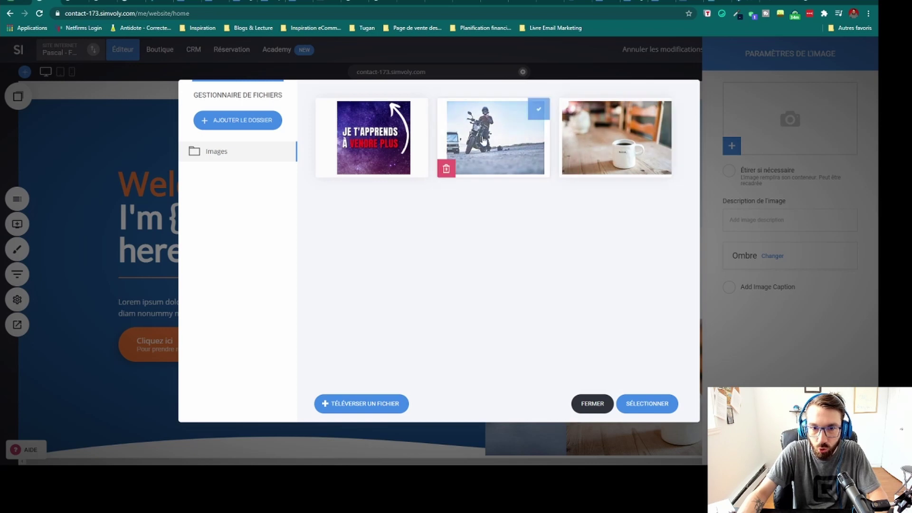
pyautogui.click(247, 124)
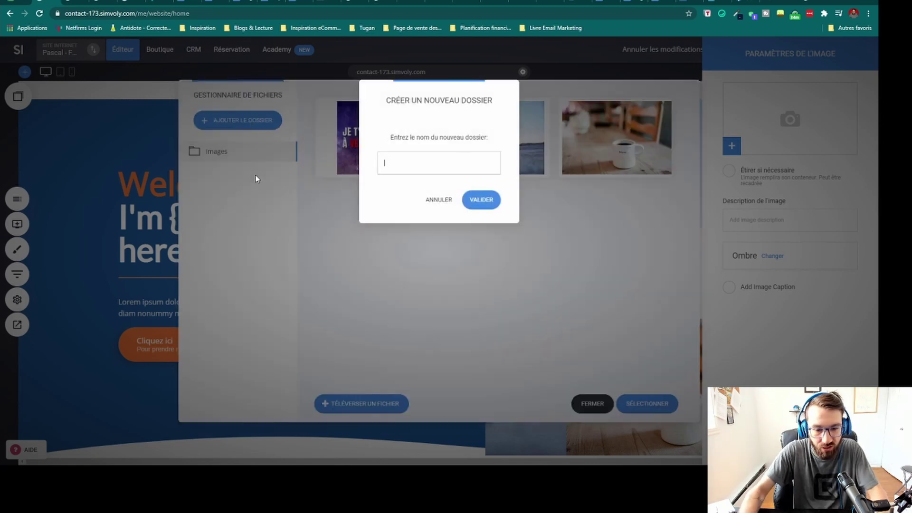
pyautogui.write('Lo9gos')
pyautogui.press('BackSpace')
pyautogui.press('BackSpace')
pyautogui.press('BackSpace')
pyautogui.press('BackSpace')
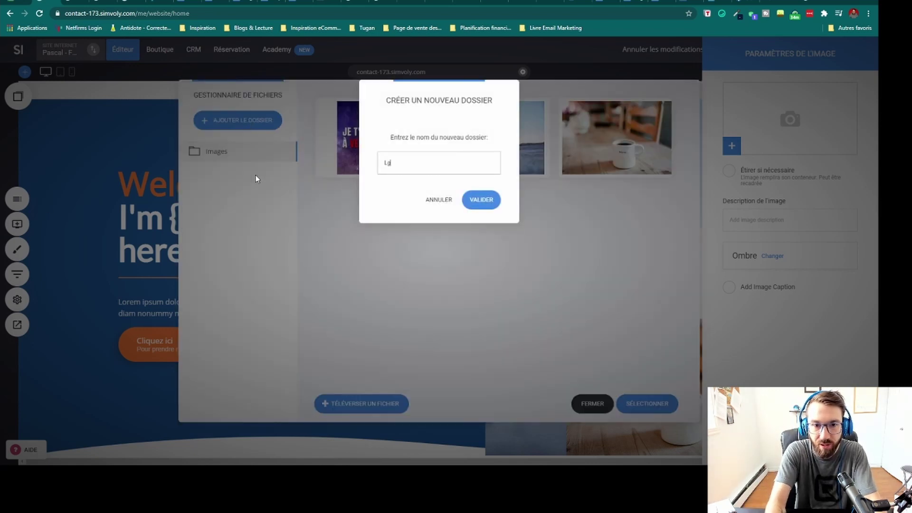
pyautogui.write('gos')
pyautogui.press('Return')
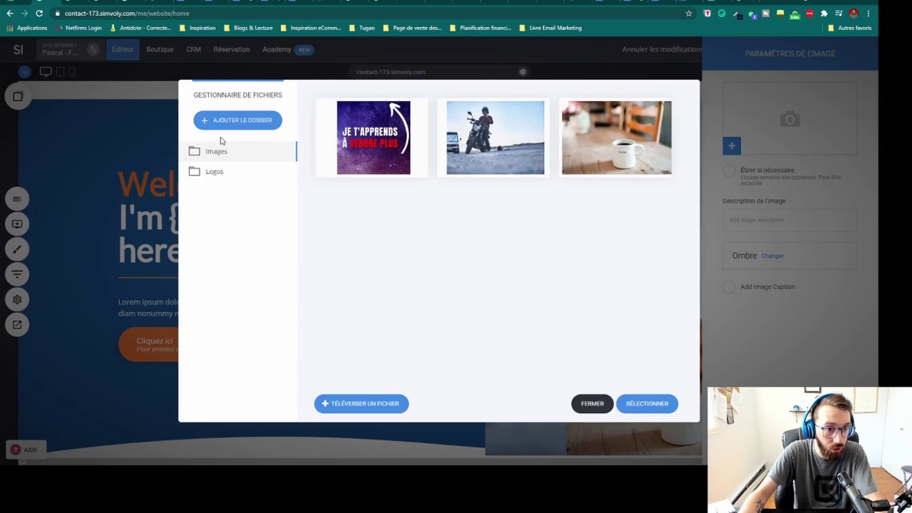
# Insert the "Je t'apprends à vendre plus" picture from the Images folder and set its description to "Je t'aide à vendre plus".
pyautogui.click(216, 172)
pyautogui.click(221, 154)
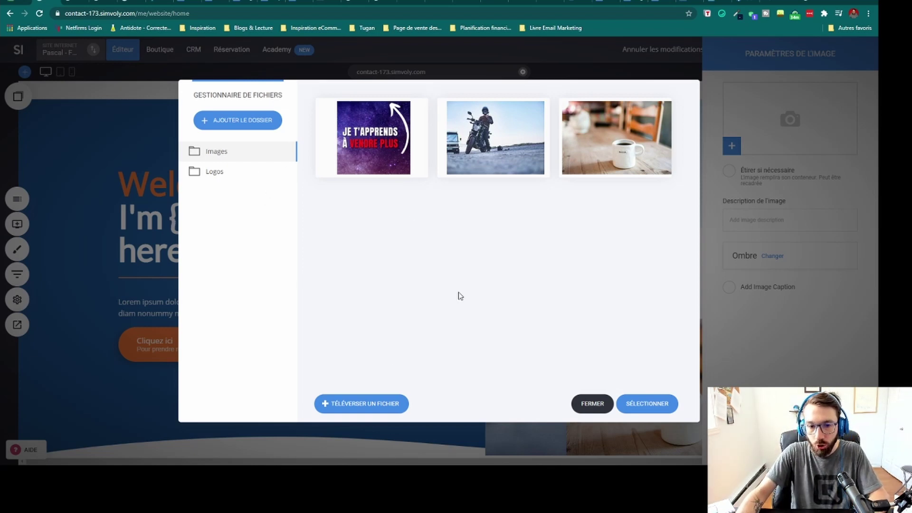
pyautogui.click(417, 109)
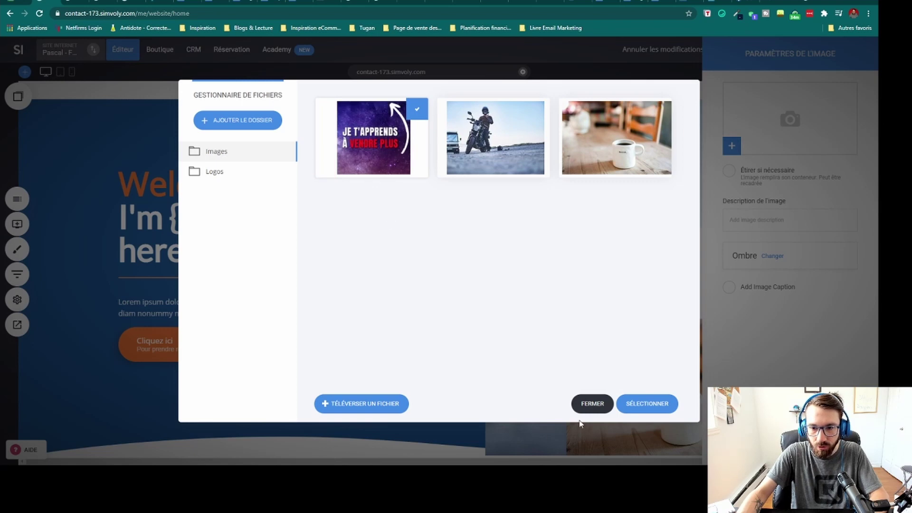
pyautogui.click(657, 403)
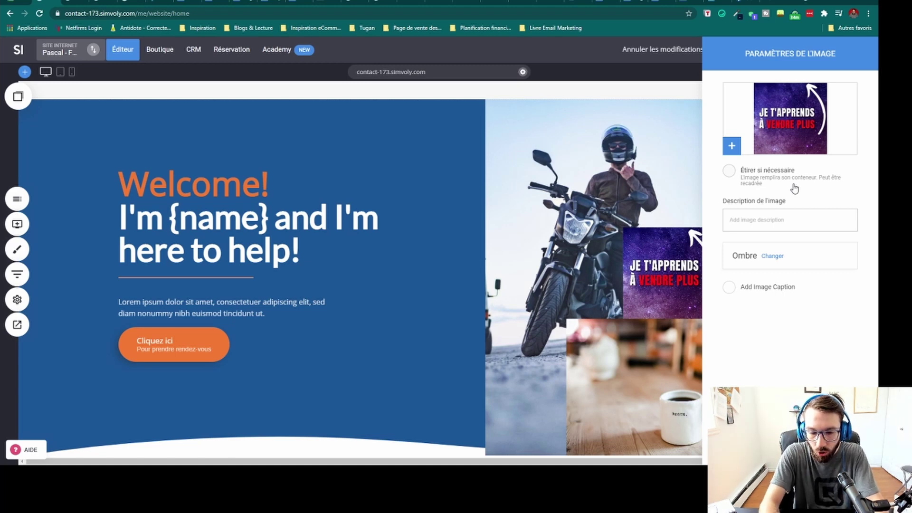
pyautogui.write("Je t'aide à vendre plus")
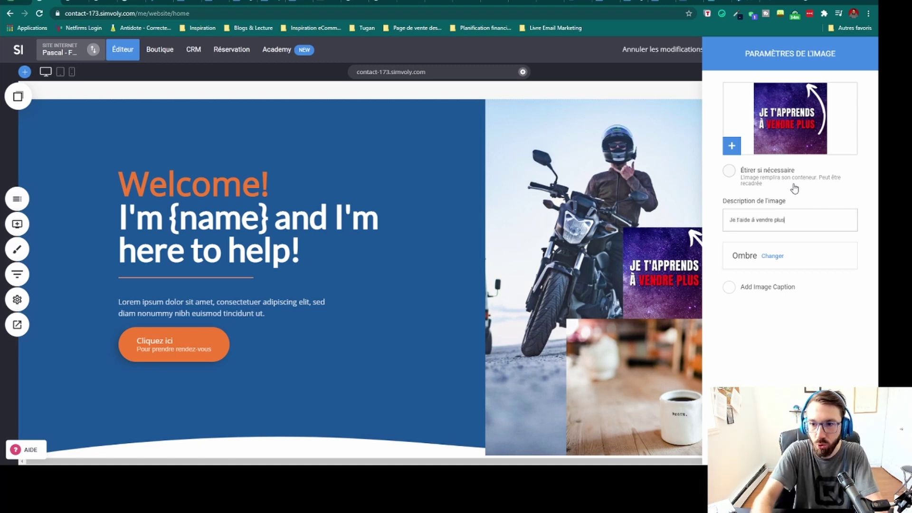
pyautogui.click(744, 333)
# Give the "Je t'apprends à vendre plus" image an outer shadow (Ombre extérieure), moving the settings panel off the image.
pyautogui.click(777, 258)
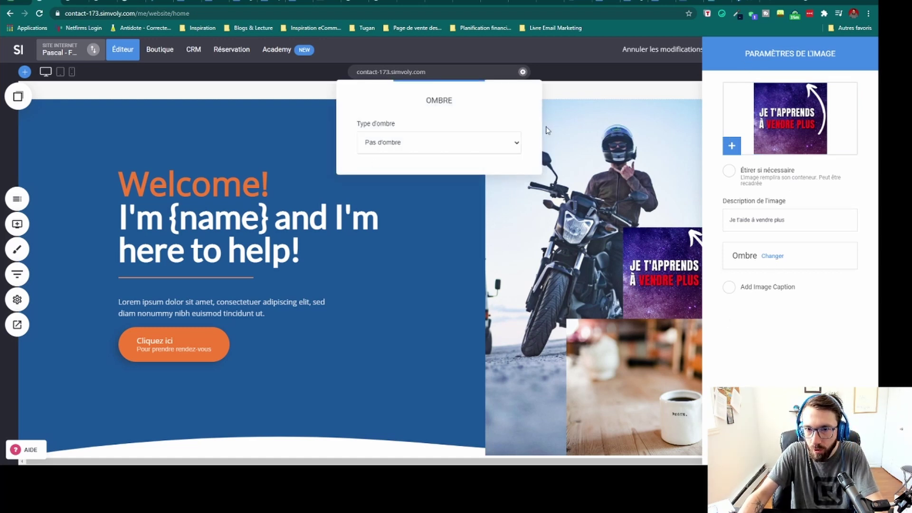
pyautogui.click(598, 130)
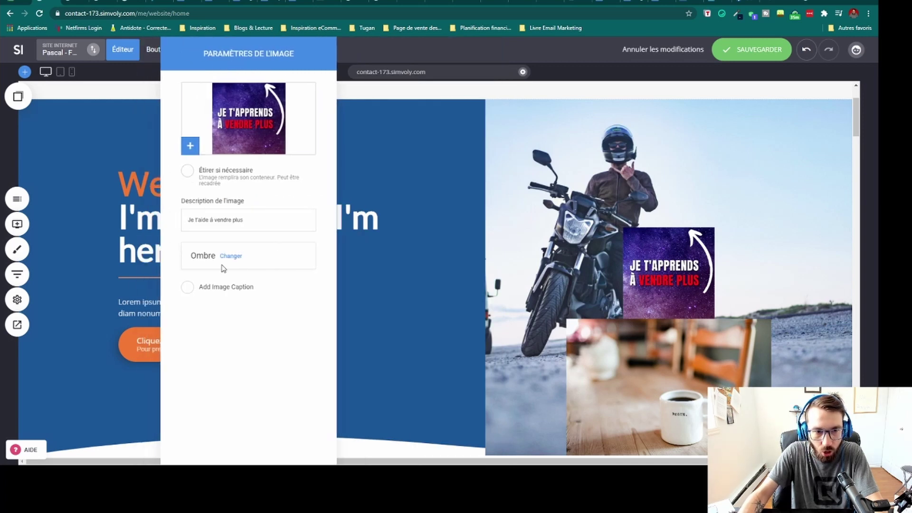
pyautogui.click(226, 256)
pyautogui.click(490, 247)
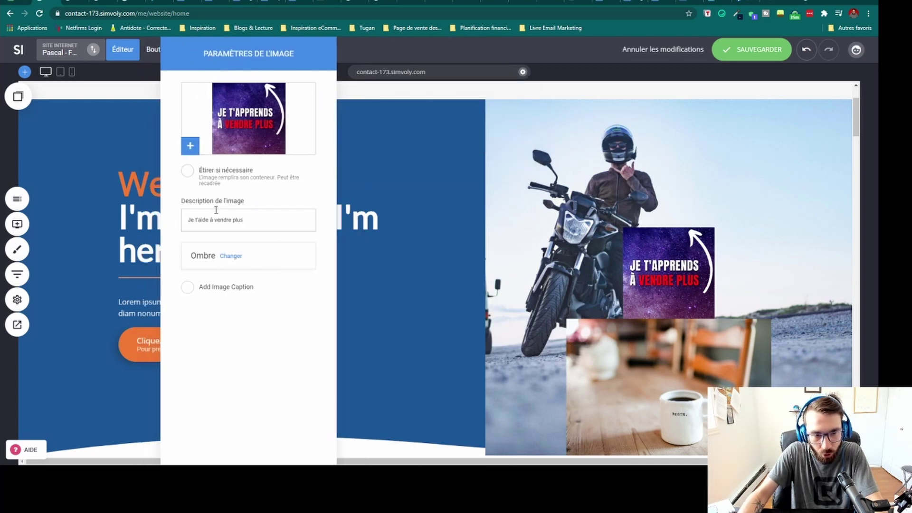
pyautogui.click(231, 256)
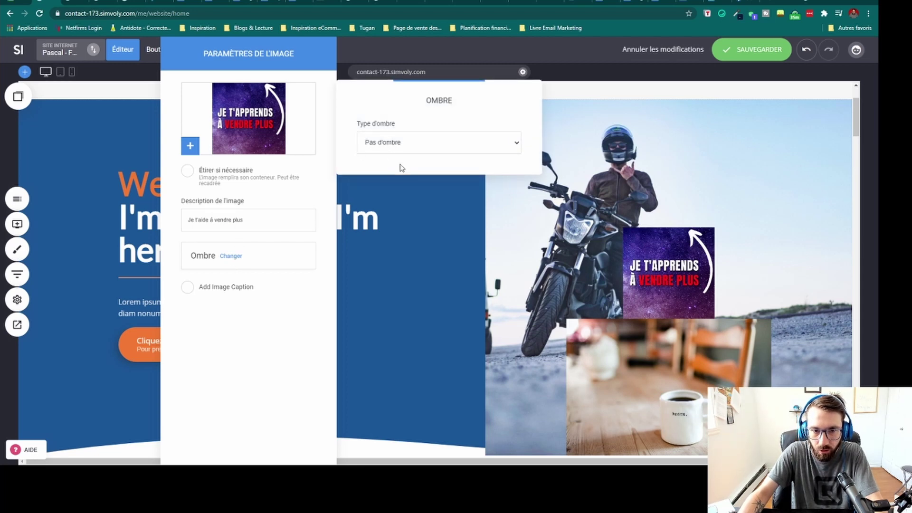
pyautogui.click(401, 167)
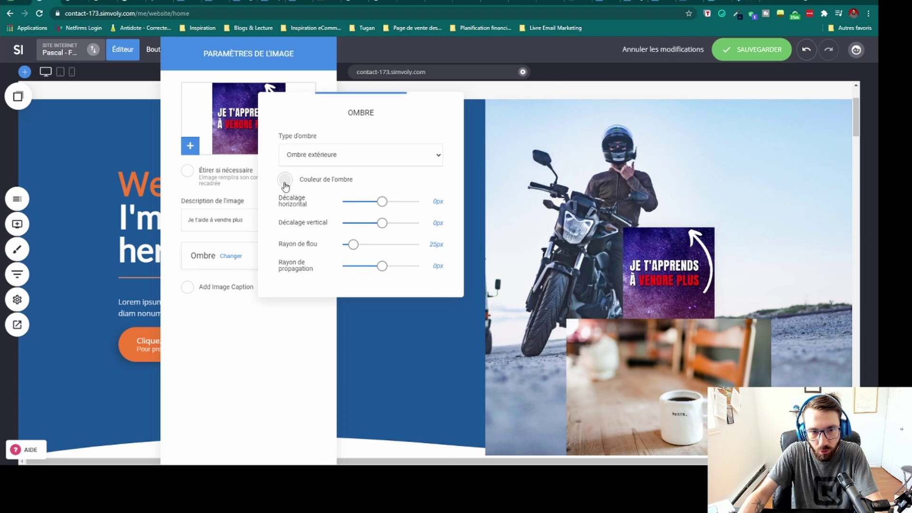
# Set the shadow colour to black (000000), the spread radius to -28 px and the blur radius to 24 px.
pyautogui.click(285, 179)
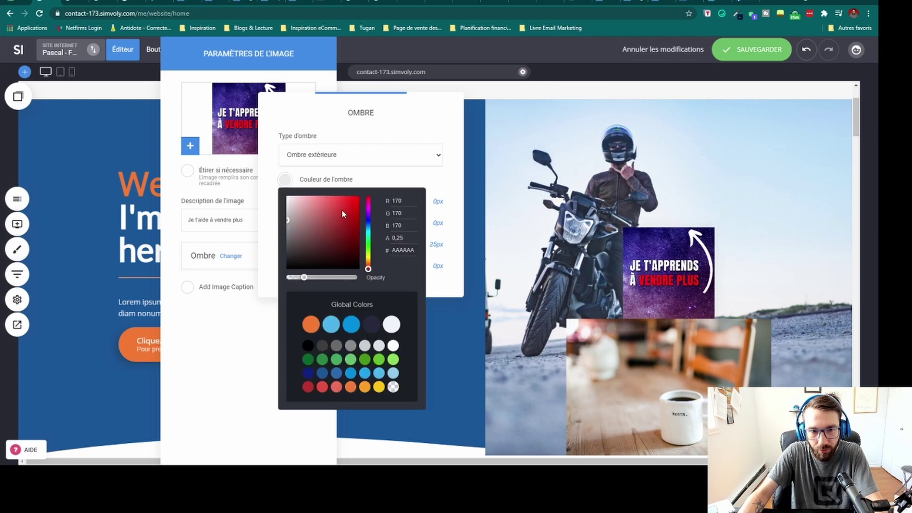
pyautogui.click(413, 133)
pyautogui.moveTo(383, 266); pyautogui.dragTo(371, 244)
pyautogui.moveTo(367, 242); pyautogui.dragTo(351, 244)
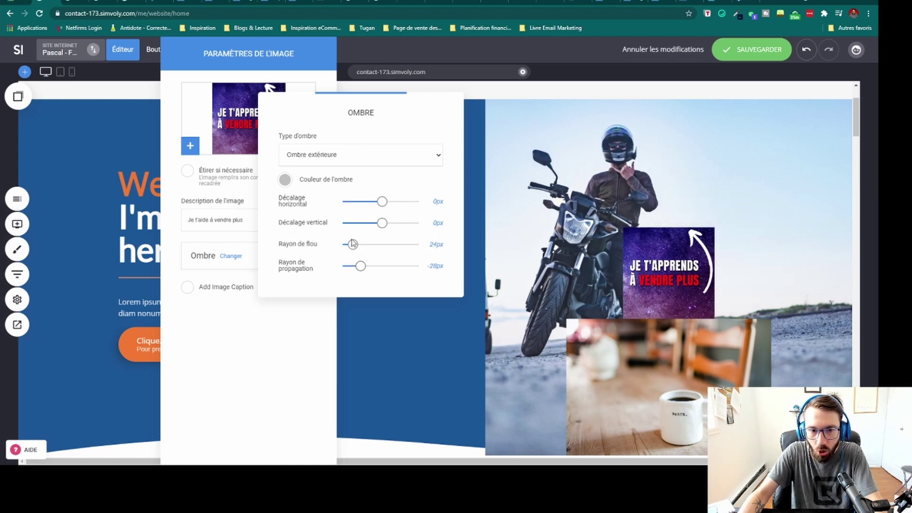
# Raise the black shadow colour to full opacity.
pyautogui.click(285, 179)
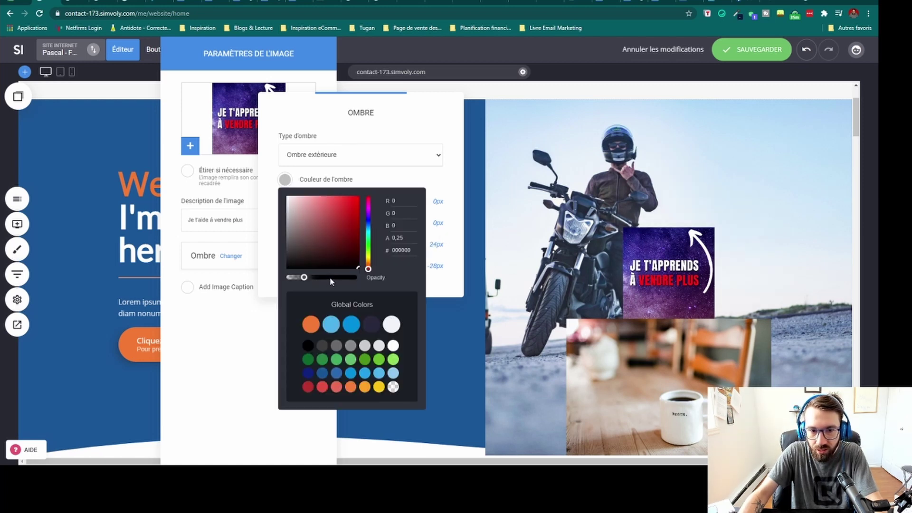
pyautogui.moveTo(331, 281); pyautogui.dragTo(446, 275)
pyautogui.click(364, 140)
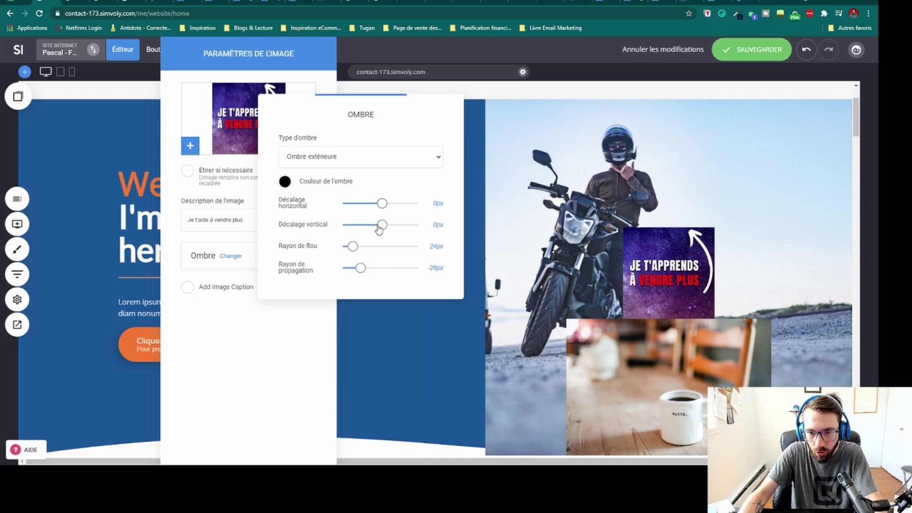
# Adjust the shadow's offsets and blur for a strong shadow around the image's upper and right edges, and close the image settings.
pyautogui.moveTo(382, 225); pyautogui.dragTo(411, 203)
pyautogui.moveTo(353, 247); pyautogui.dragTo(393, 294)
pyautogui.moveTo(372, 224); pyautogui.dragTo(389, 204)
pyautogui.click(694, 183)
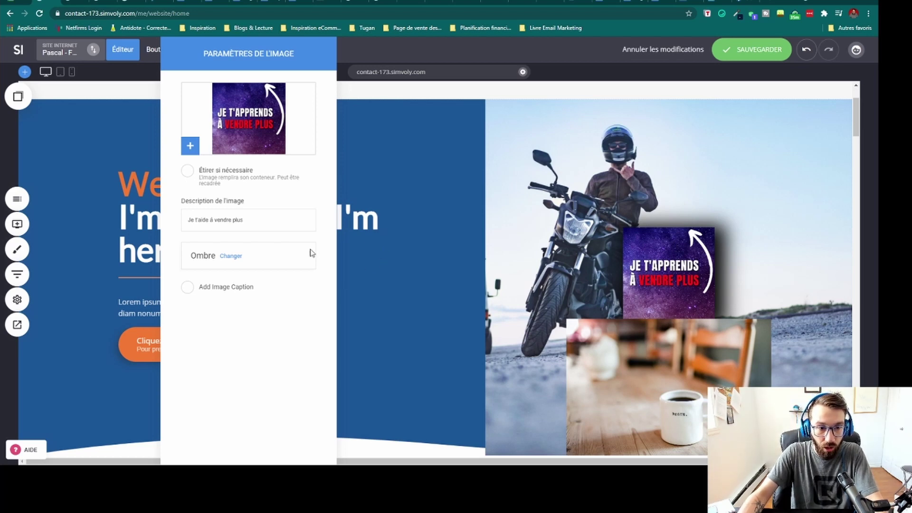
pyautogui.click(389, 218)
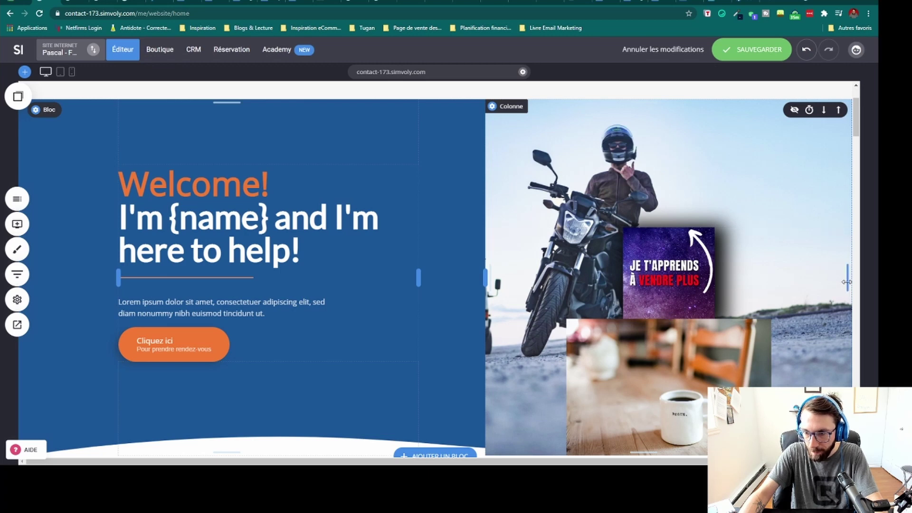
# Raise the "Je t'apprends à vendre plus" image by setting the gap above the coffee cup image to 80 px.
pyautogui.moveTo(846, 283); pyautogui.dragTo(704, 296)
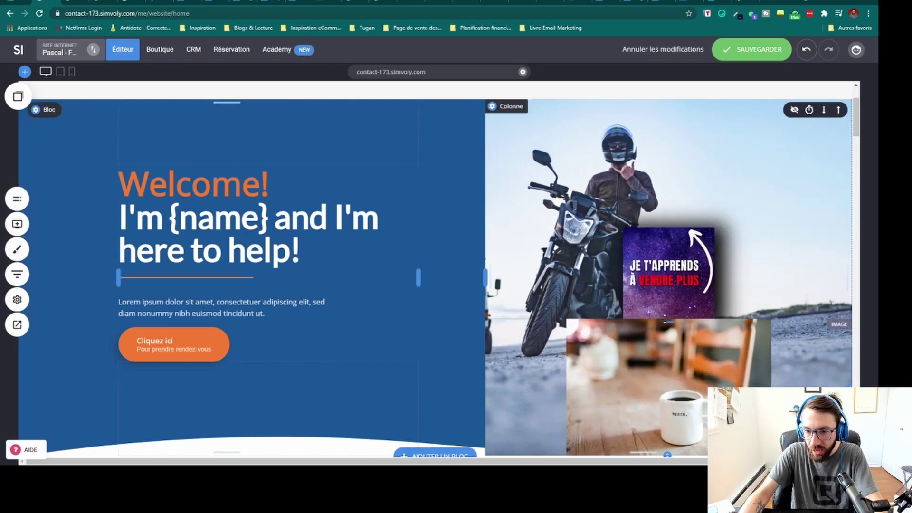
pyautogui.moveTo(665, 320); pyautogui.dragTo(668, 355)
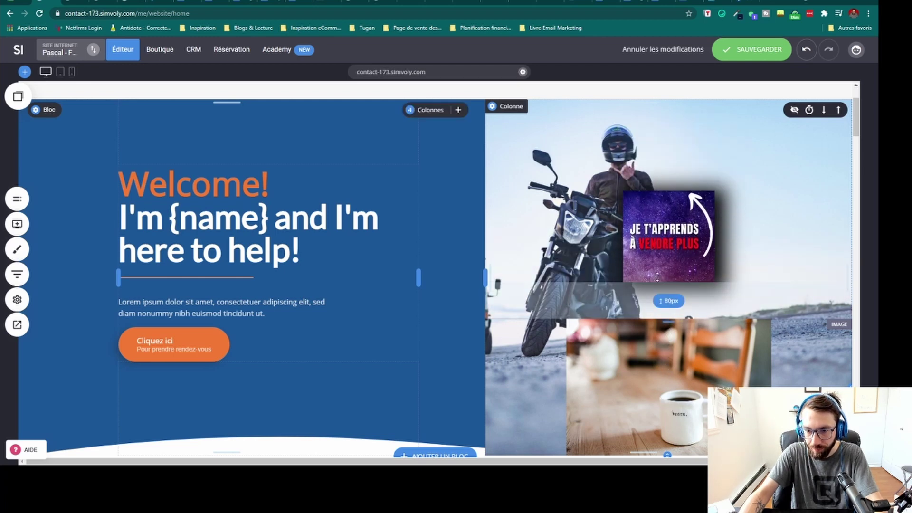
pyautogui.click(656, 227)
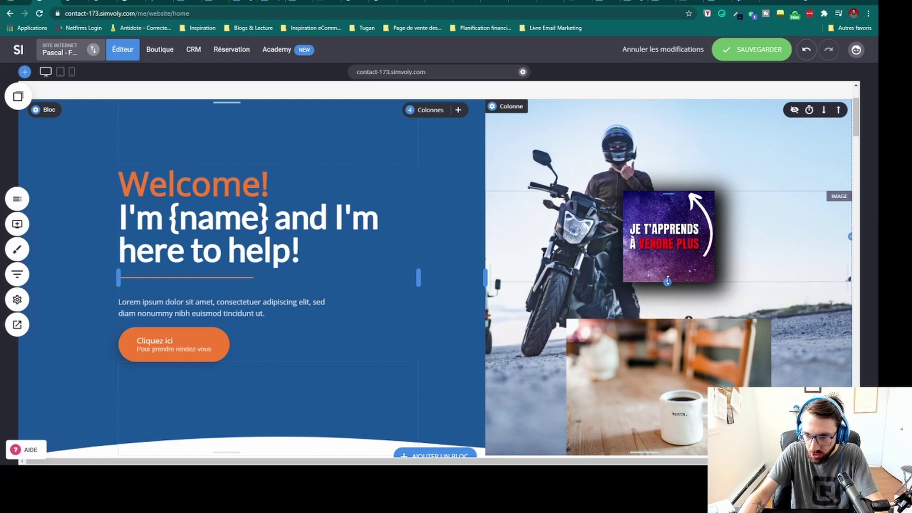
# Enlarge the "Je t'apprends à vendre plus" image and narrow its container so it sits closer to the motorcycle, then deselect it.
pyautogui.moveTo(667, 282)
pyautogui.mouseDown()
pyautogui.moveTo(680, 408)
pyautogui.moveTo(681, 266)
pyautogui.moveTo(680, 290)
pyautogui.moveTo(681, 283)
pyautogui.mouseUp()
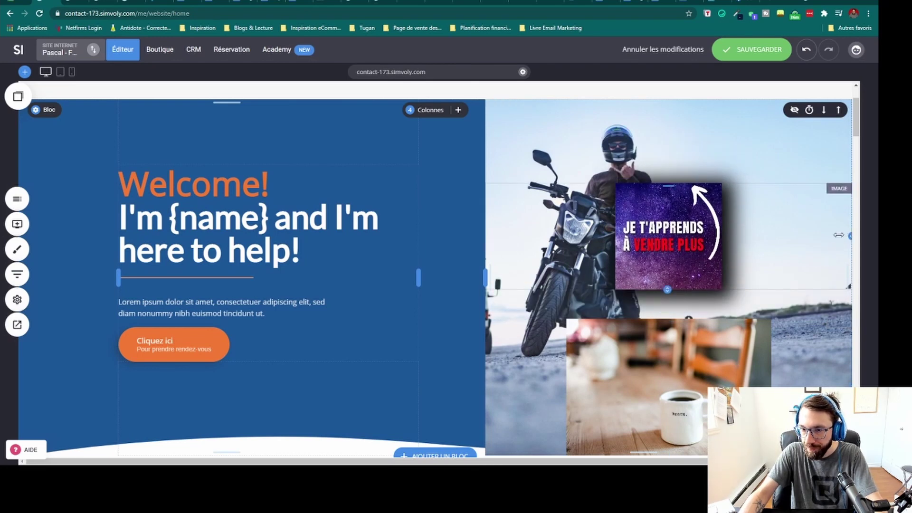
pyautogui.moveTo(848, 234); pyautogui.dragTo(779, 237)
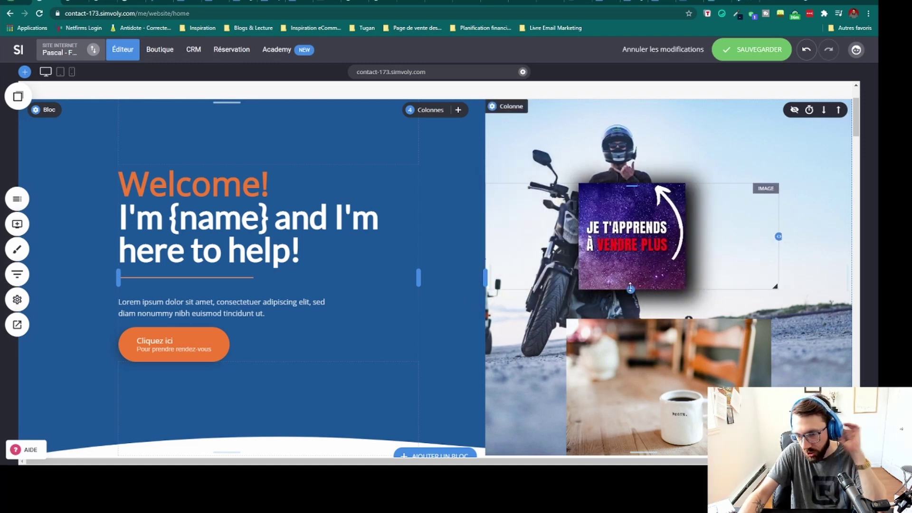
pyautogui.moveTo(654, 184); pyautogui.dragTo(654, 167)
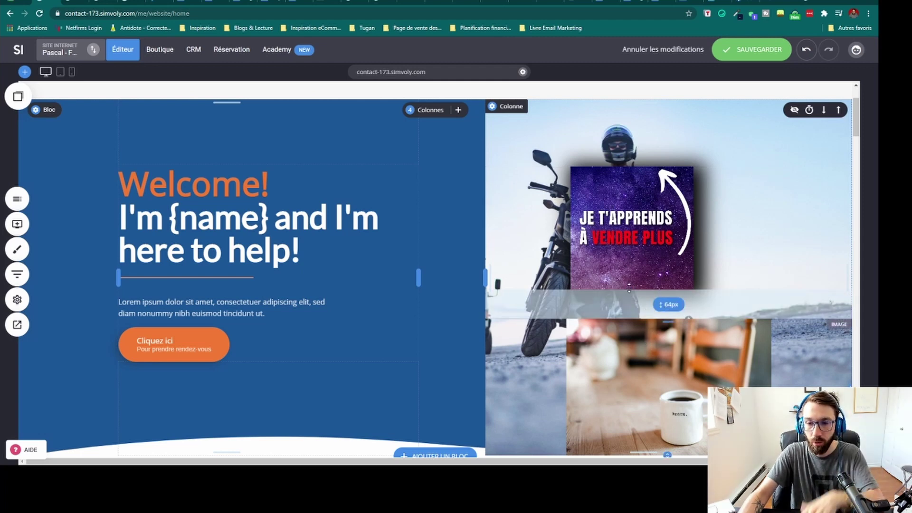
pyautogui.click(617, 258)
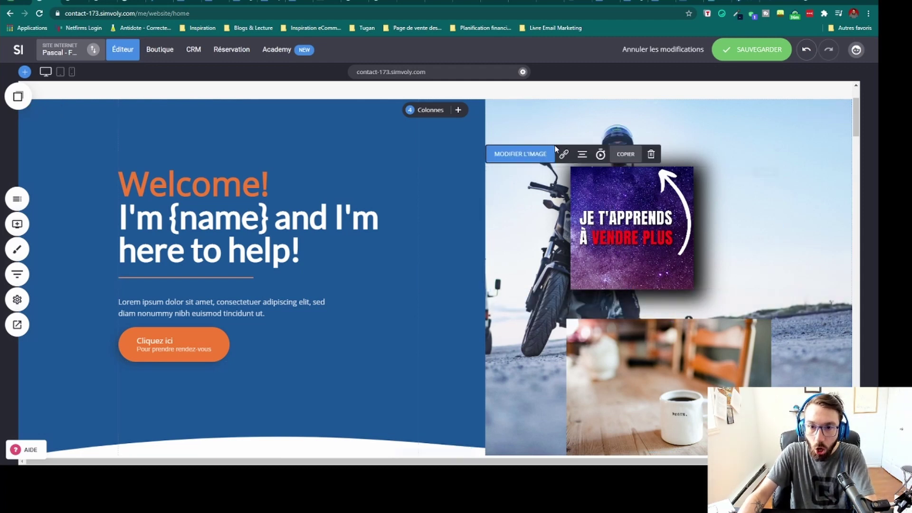
pyautogui.click(666, 88)
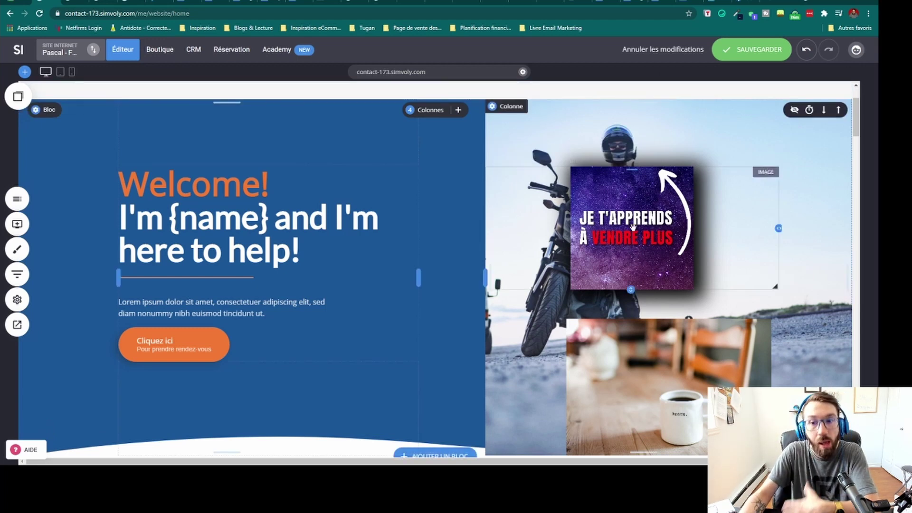
# Set the "Je t'apprends à vendre plus" image to open in the viewer (Ouvrir l'image dans la visionneuse) and save the page.
pyautogui.click(659, 239)
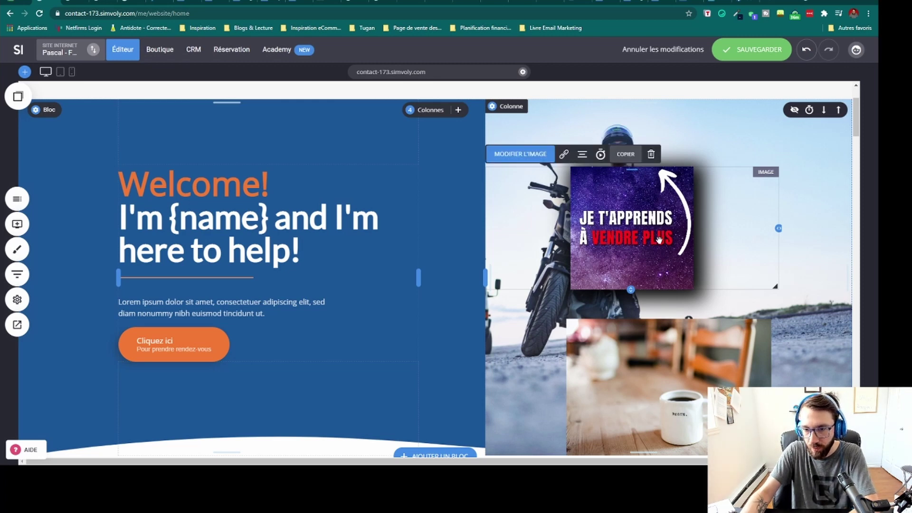
pyautogui.click(563, 154)
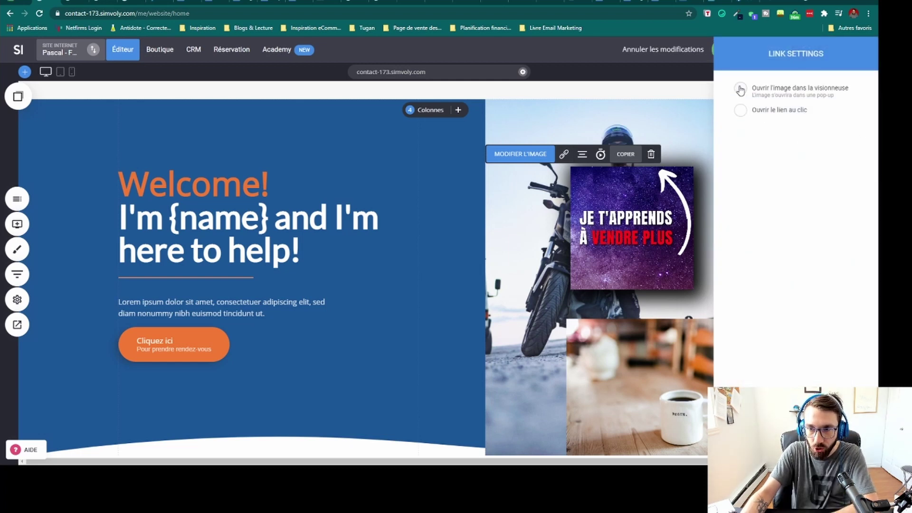
pyautogui.click(740, 111)
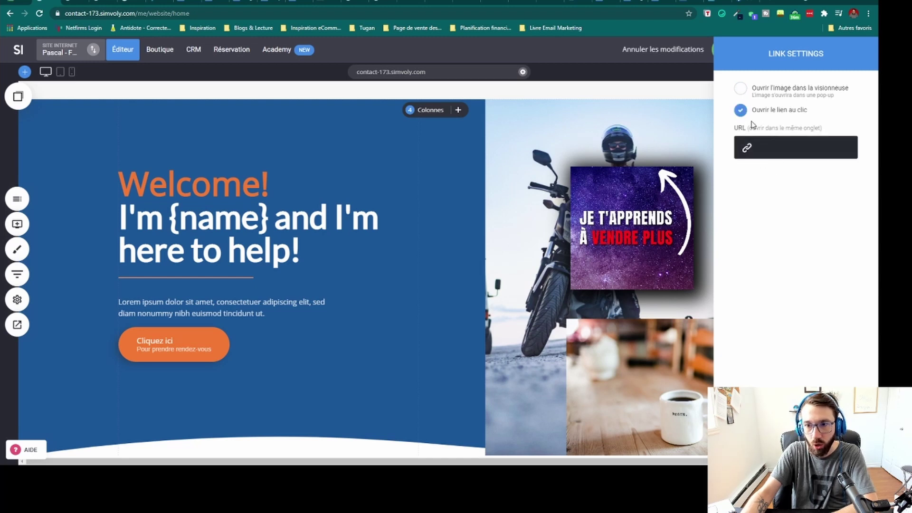
pyautogui.click(740, 110)
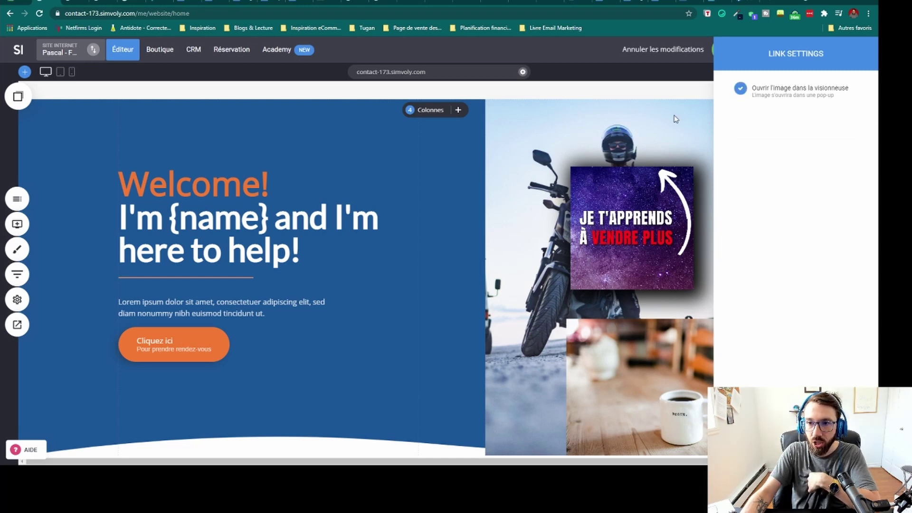
pyautogui.click(748, 52)
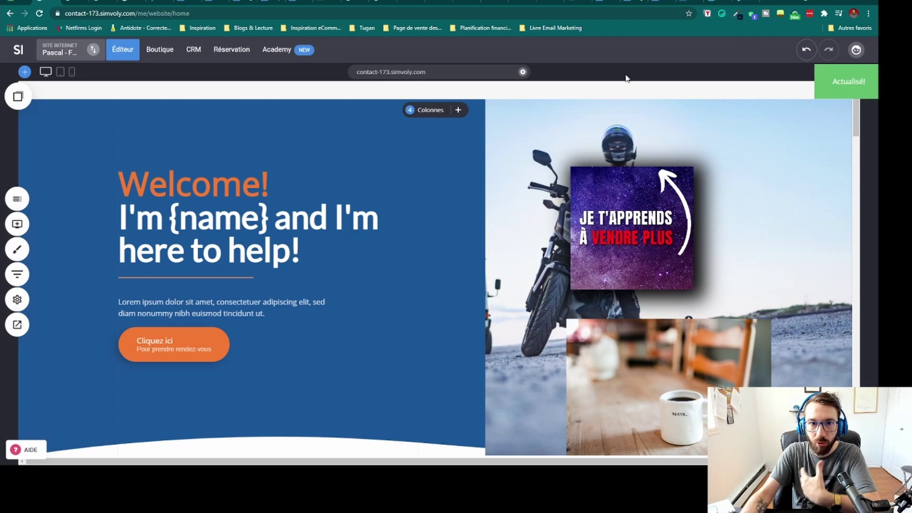
# Check the image's viewer pop-up on the published page, close it and return to the editor.
pyautogui.click(384, 76)
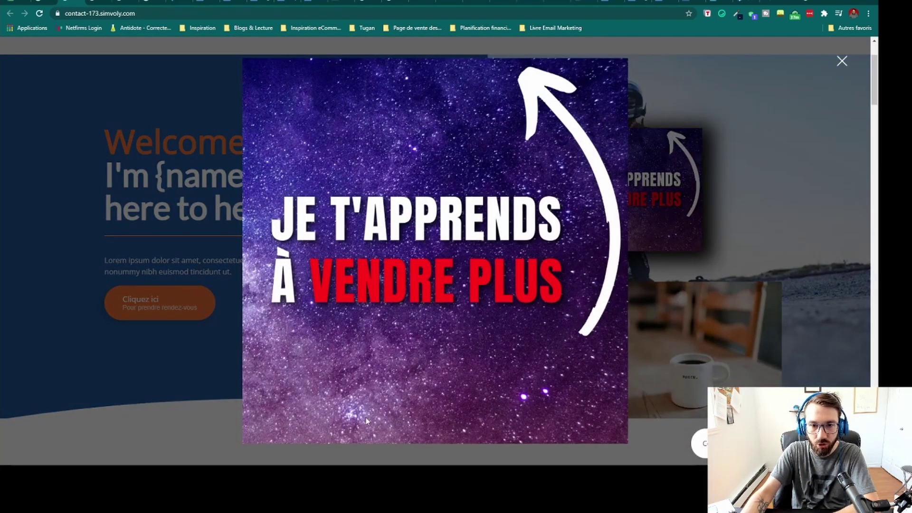
pyautogui.click(842, 61)
pyautogui.click(93, 2)
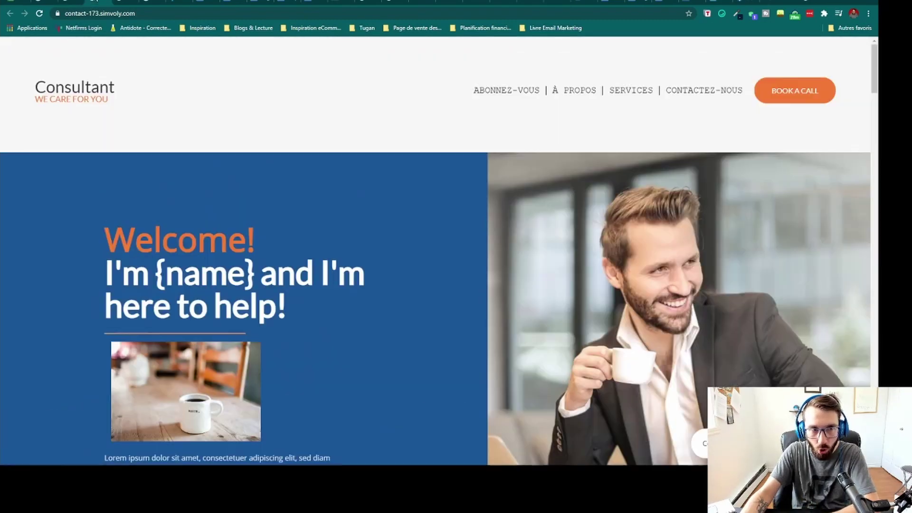
pyautogui.click(120, 3)
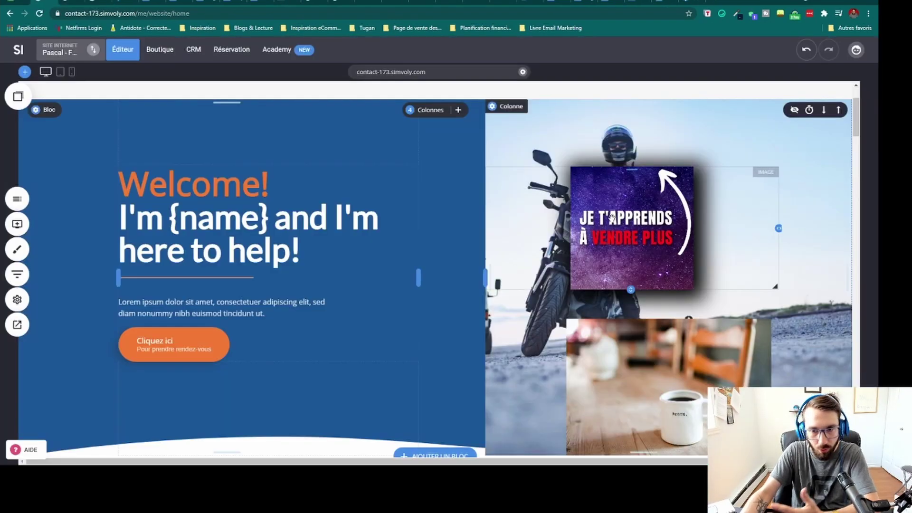
pyautogui.click(646, 235)
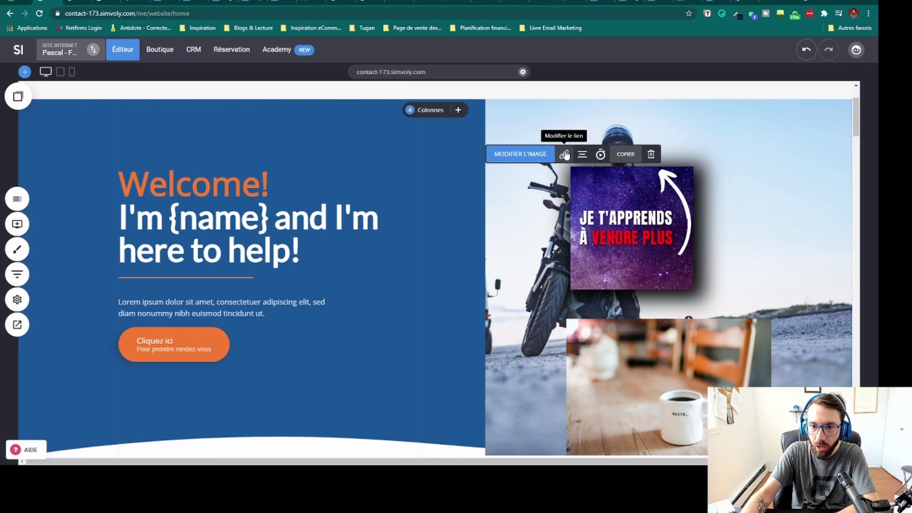
pyautogui.click(80, 2)
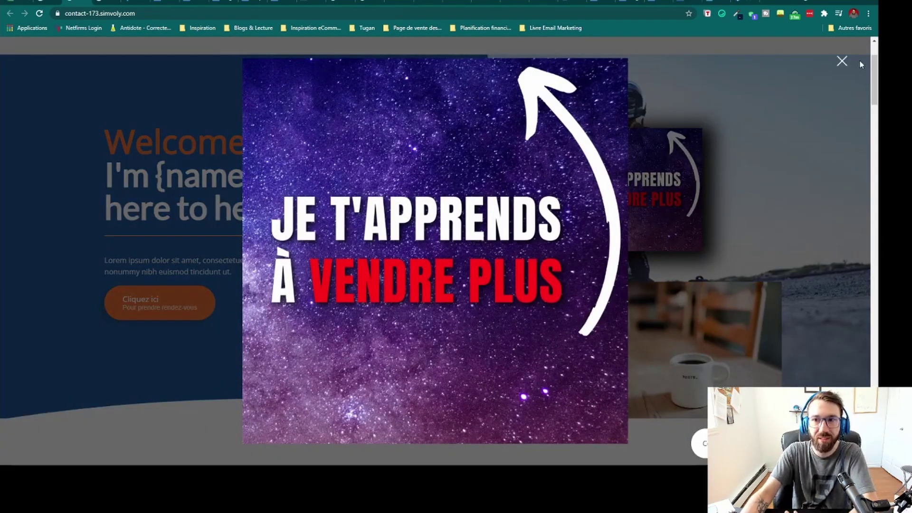
pyautogui.click(843, 63)
pyautogui.click(44, 2)
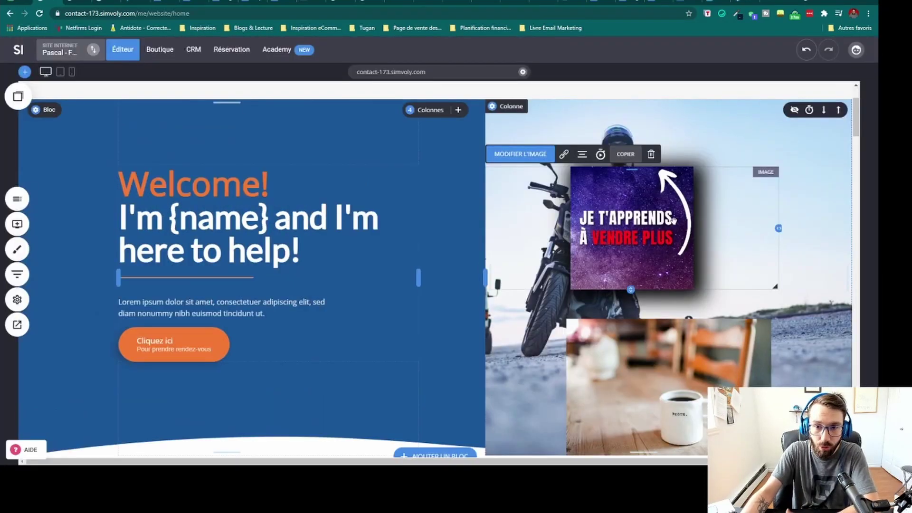
pyautogui.click(564, 154)
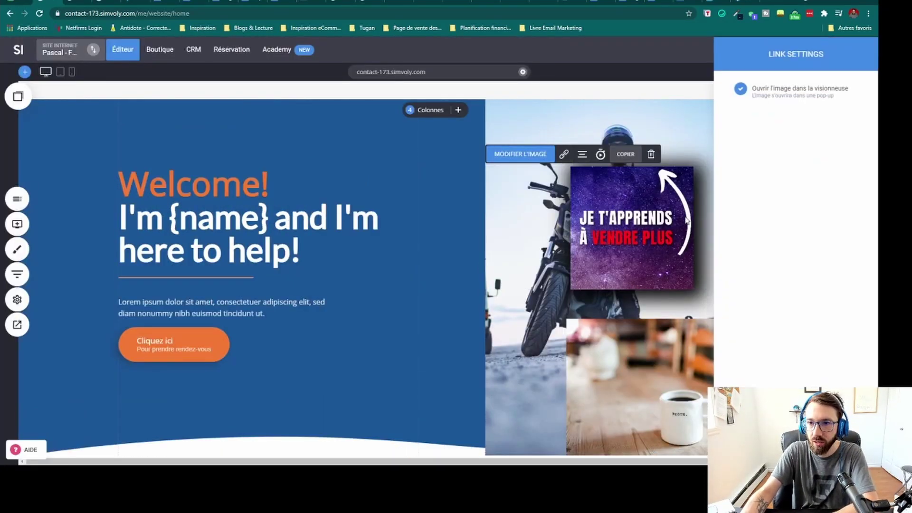
pyautogui.click(740, 88)
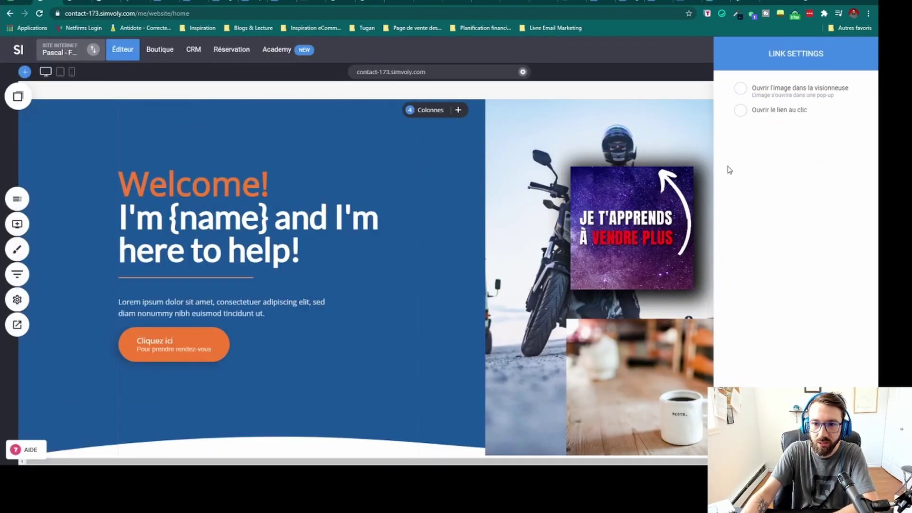
pyautogui.click(740, 109)
pyautogui.click(755, 147)
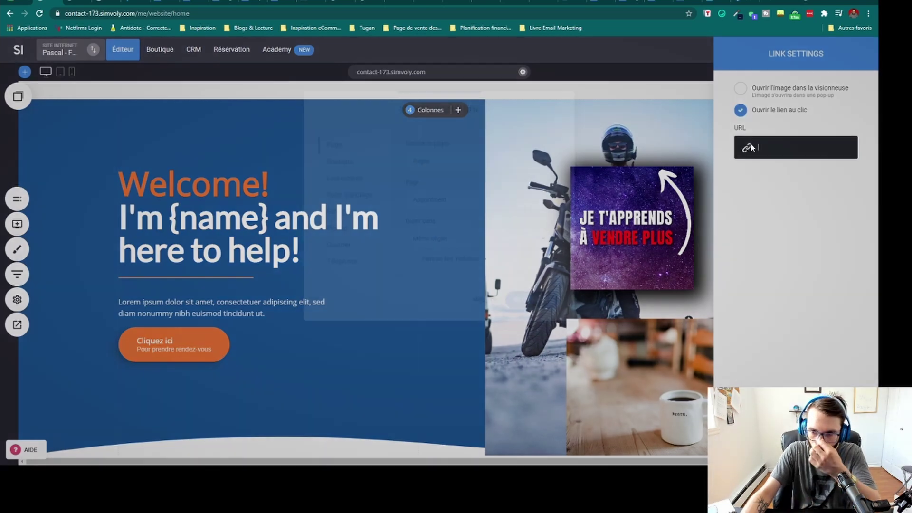
pyautogui.click(335, 175)
pyautogui.click(434, 193)
pyautogui.click(447, 154)
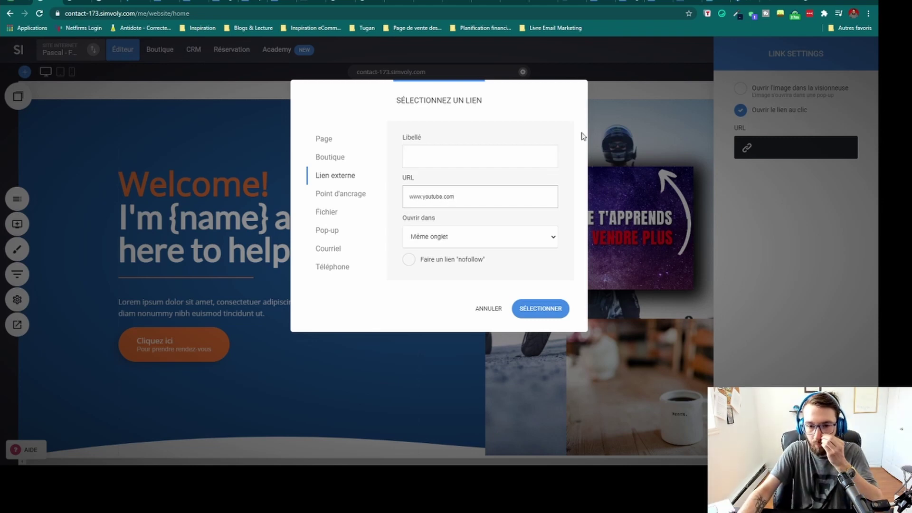
pyautogui.click(529, 310)
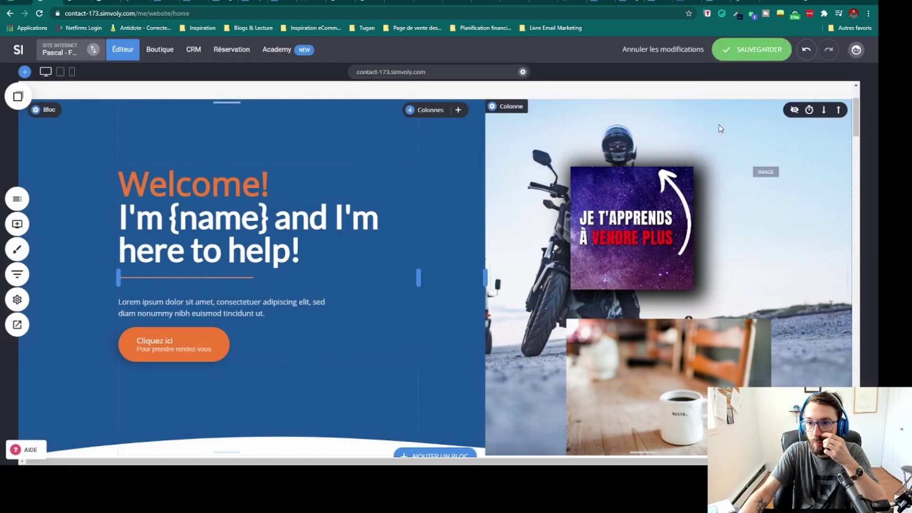
pyautogui.click(735, 50)
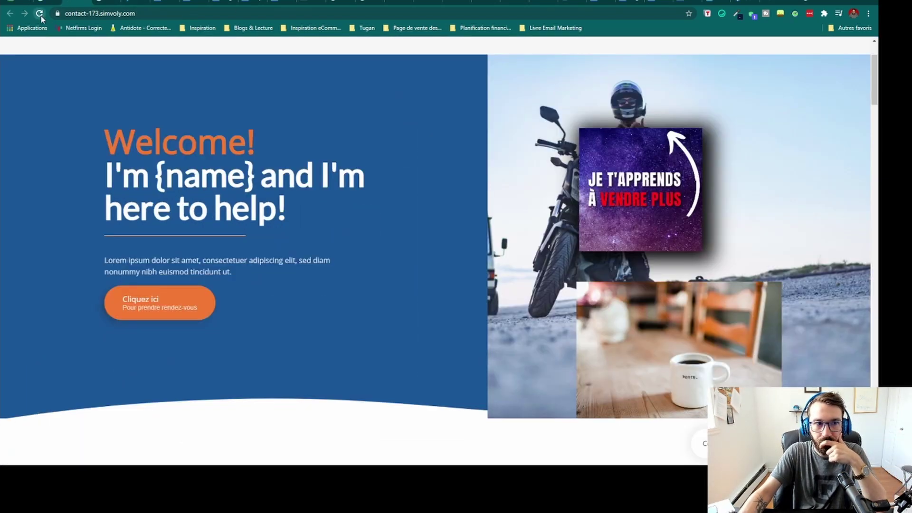
# Test the image's link on the published page, go back from the linked site and return to the editor.
pyautogui.click(657, 192)
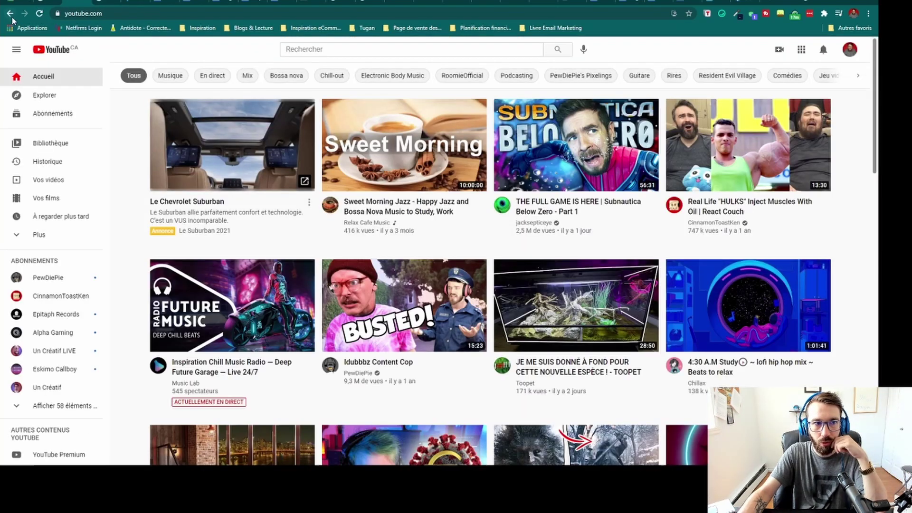
pyautogui.click(10, 13)
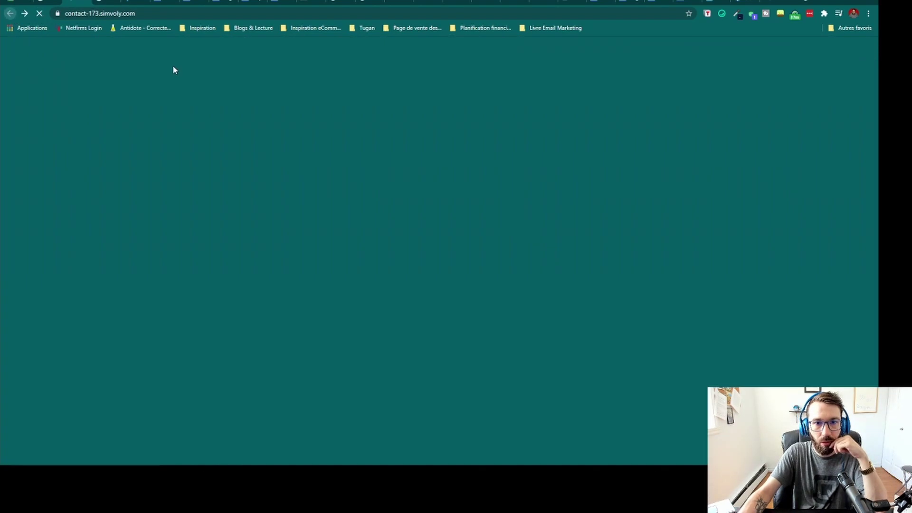
pyautogui.click(46, 2)
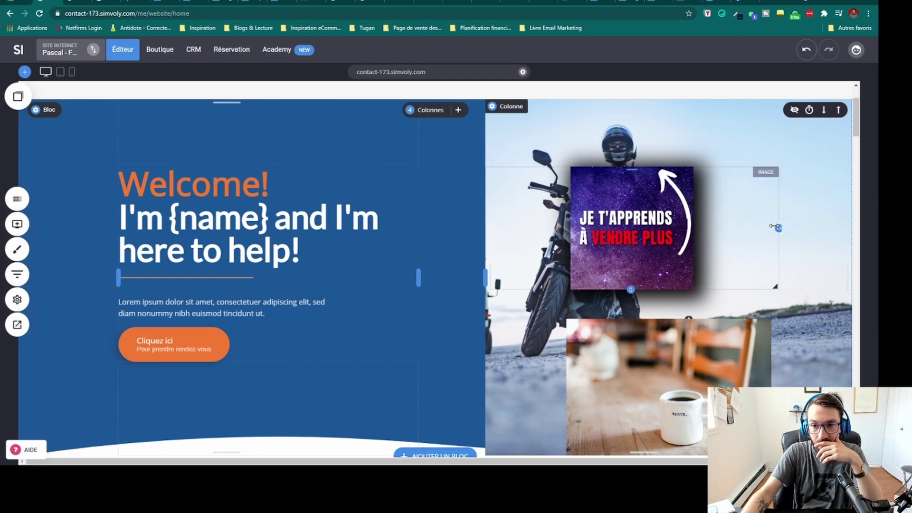
# Replace the column's motorcycle background with the coffee cup image from the Images folder.
pyautogui.click(515, 108)
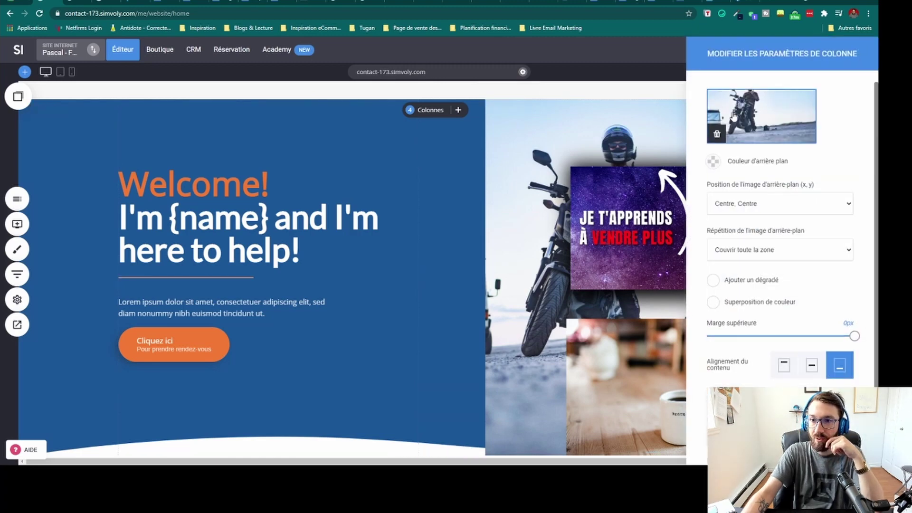
pyautogui.click(774, 112)
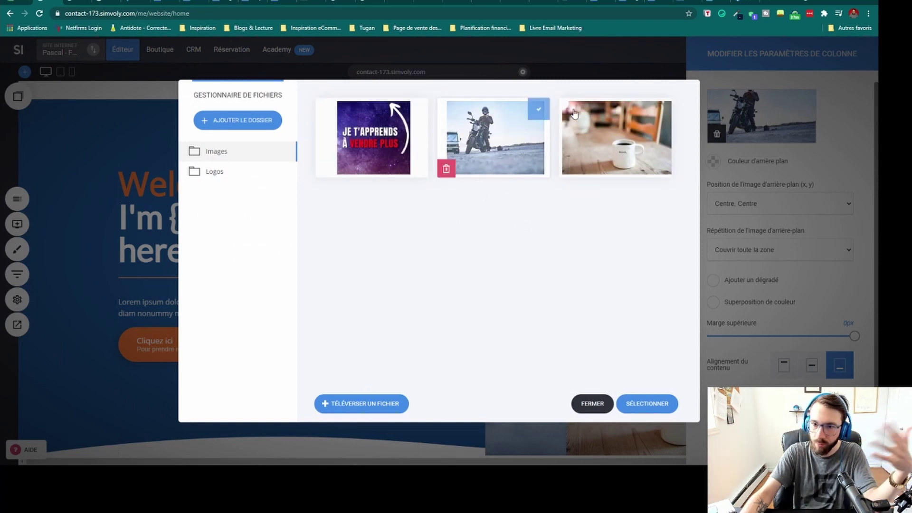
pyautogui.click(634, 126)
pyautogui.click(638, 405)
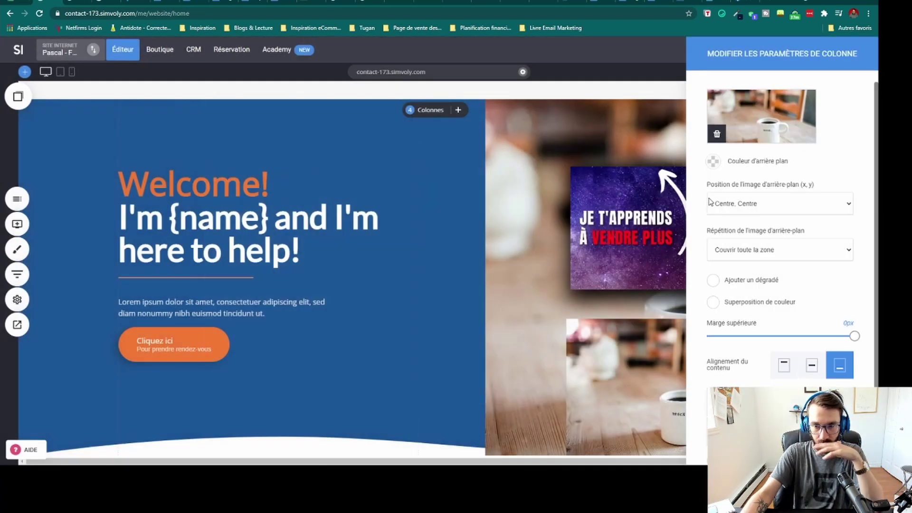
# Move the column settings panel off the background, try the background position Gauche, Haut, and set it to Droite, Haut.
pyautogui.moveTo(784, 55); pyautogui.dragTo(180, 42)
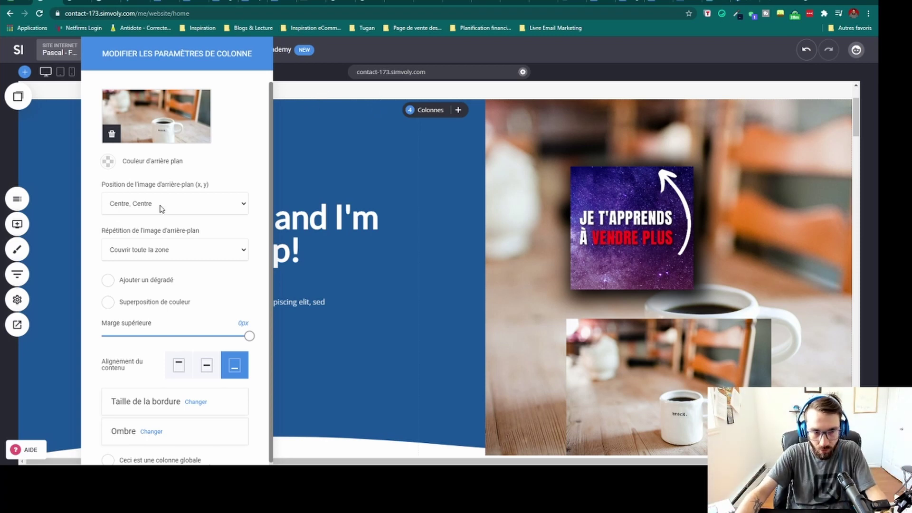
pyautogui.moveTo(105, 183); pyautogui.dragTo(218, 186)
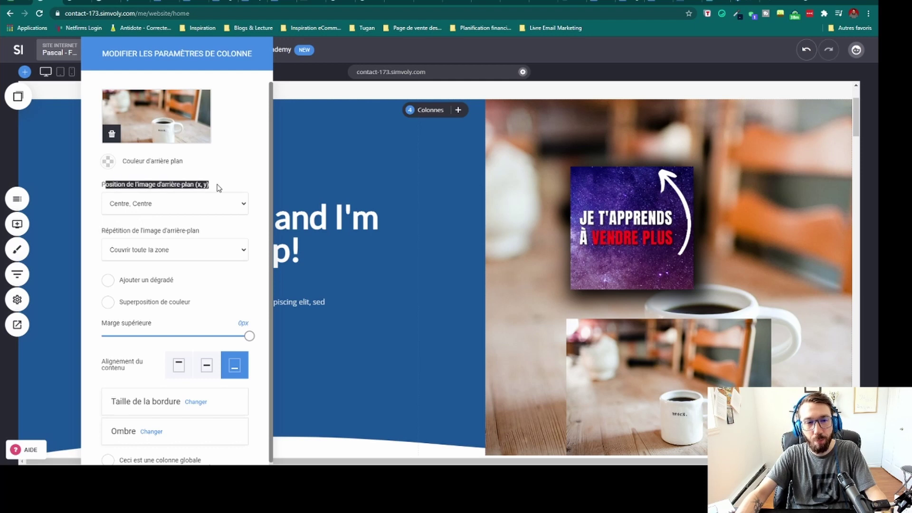
pyautogui.click(171, 224)
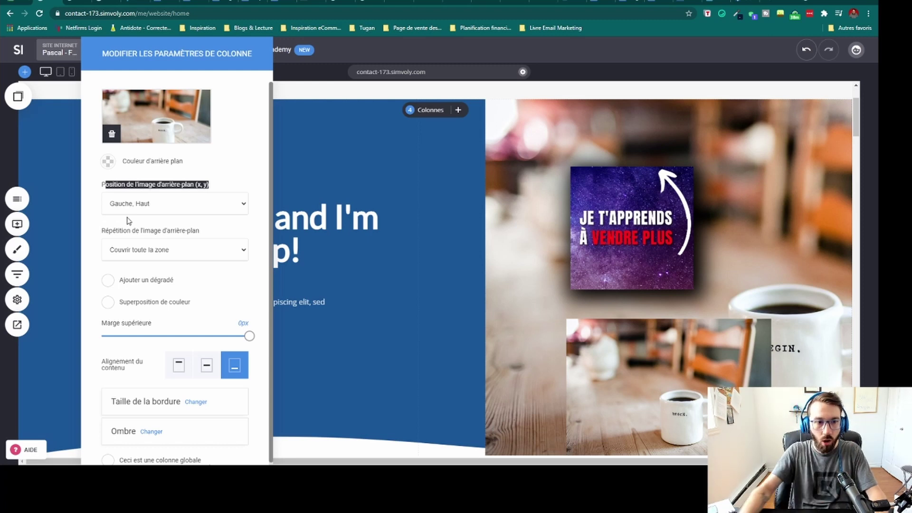
pyautogui.click(147, 244)
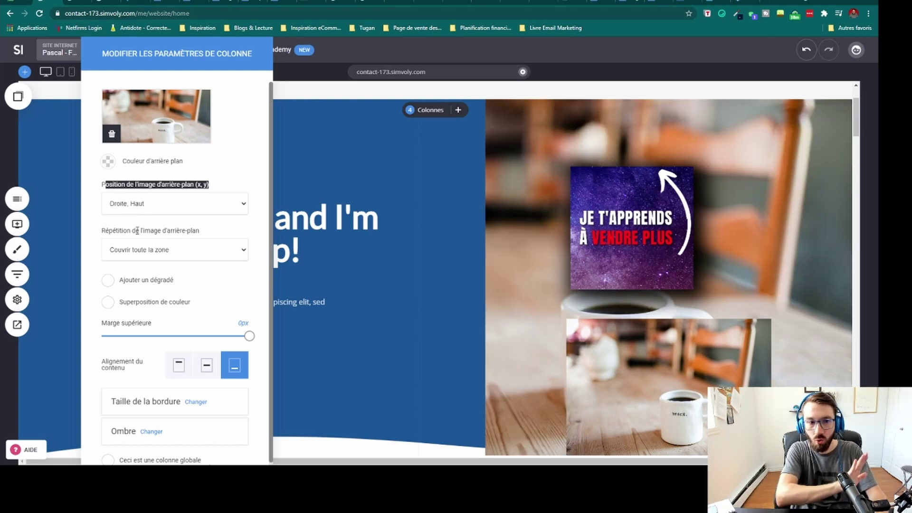
# Try the column's background image position Centre, Centre and set it to Gauche, Bas.
pyautogui.click(124, 275)
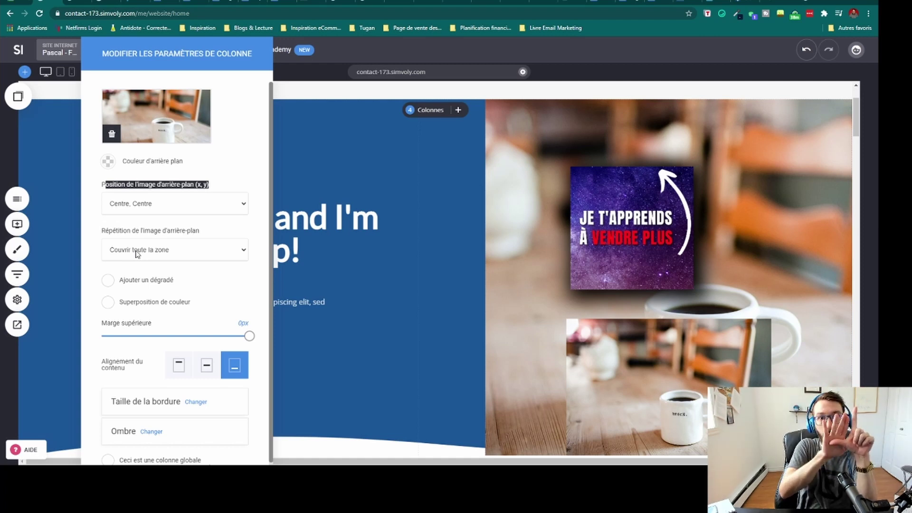
pyautogui.click(166, 240)
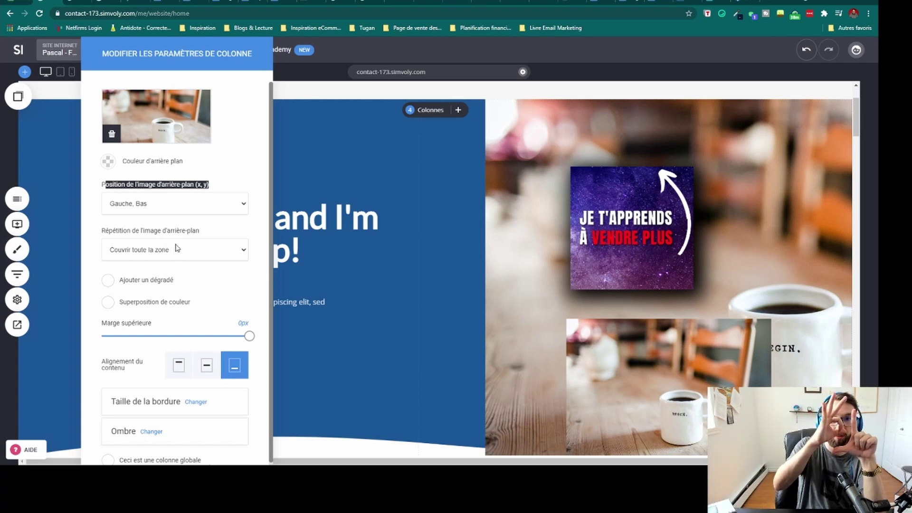
pyautogui.moveTo(102, 233); pyautogui.dragTo(211, 228)
pyautogui.click(210, 228)
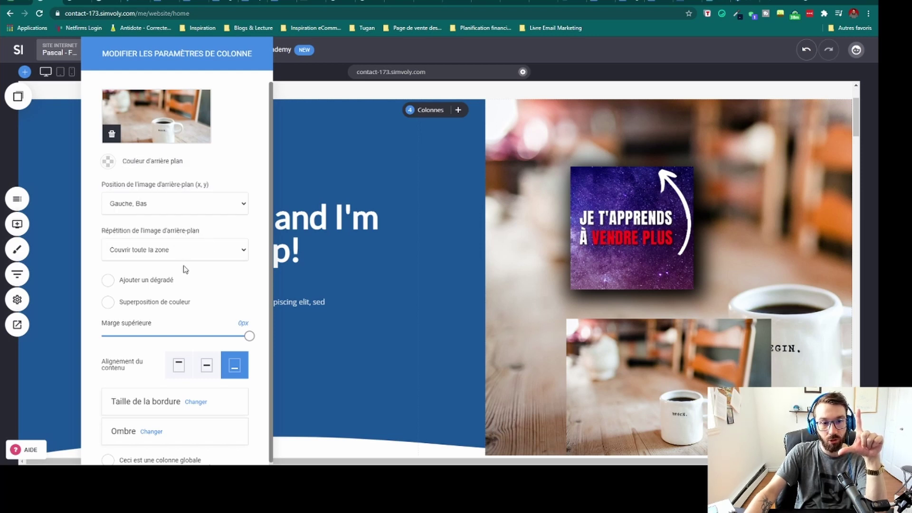
# Try the column's background repetition options Répéter, Répéter horizontalement and Pas de répétition, and return to Couvrir toute la zone.
pyautogui.click(185, 270)
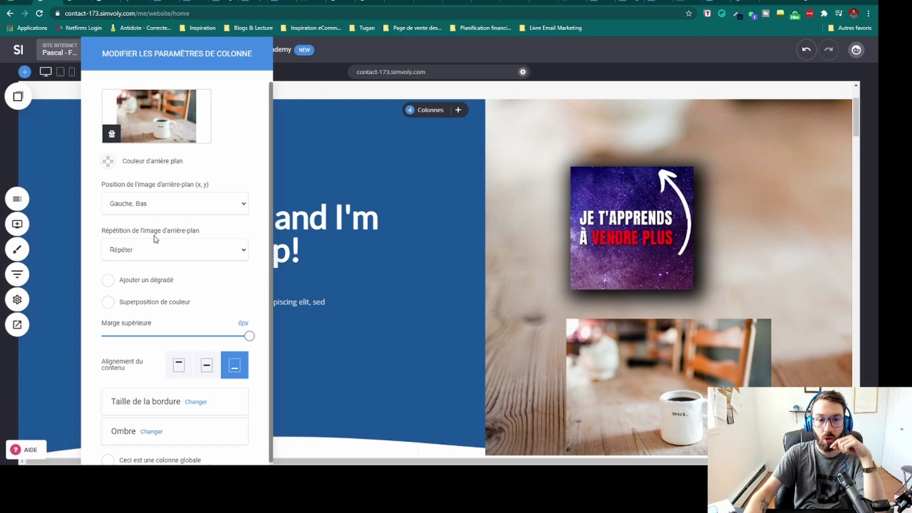
pyautogui.click(148, 275)
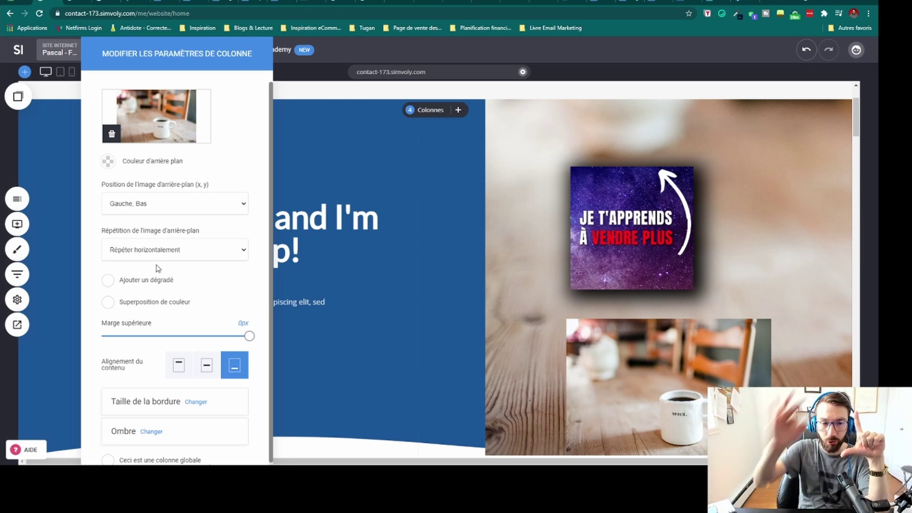
pyautogui.click(162, 294)
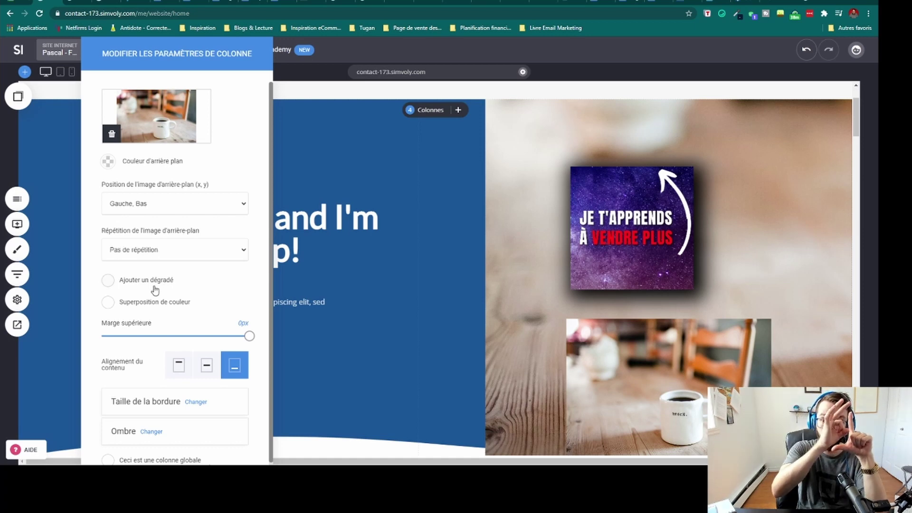
pyautogui.click(205, 302)
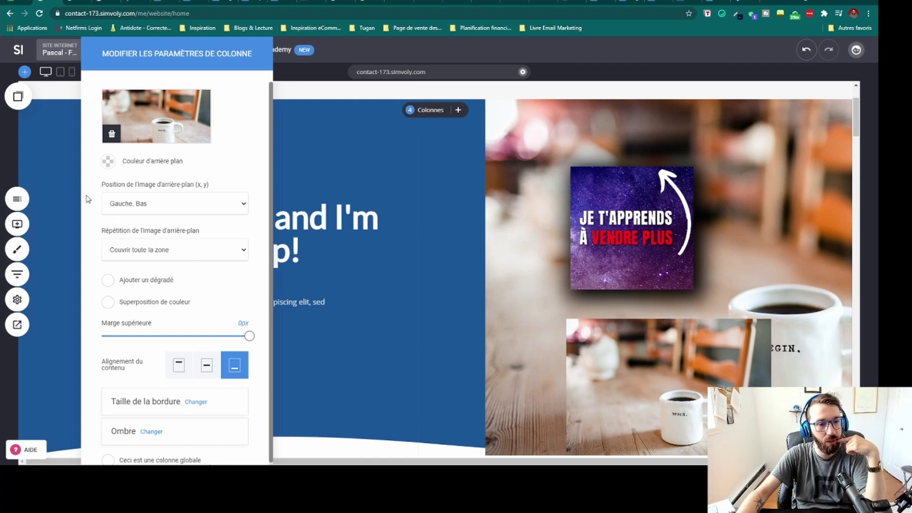
# Enable the colour overlay on the column's background, switching it off and on again to compare.
pyautogui.scroll(-1, 205, 266)
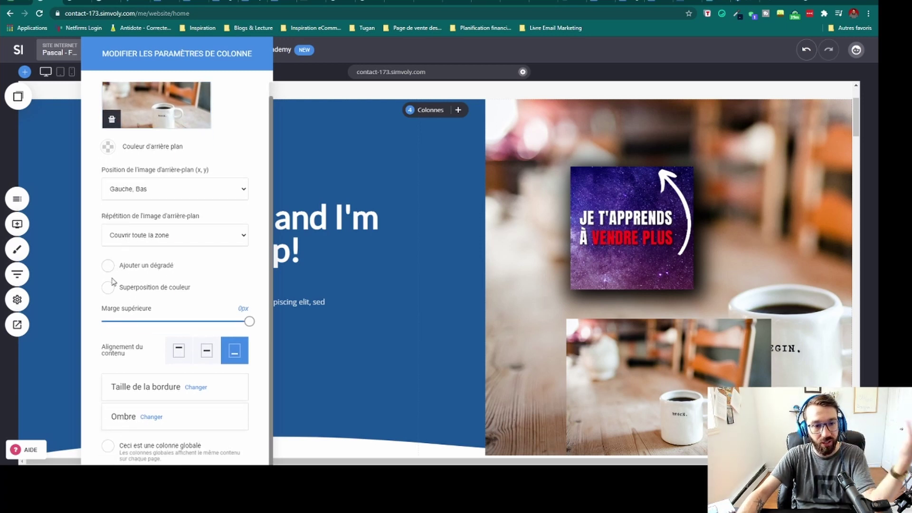
pyautogui.click(108, 289)
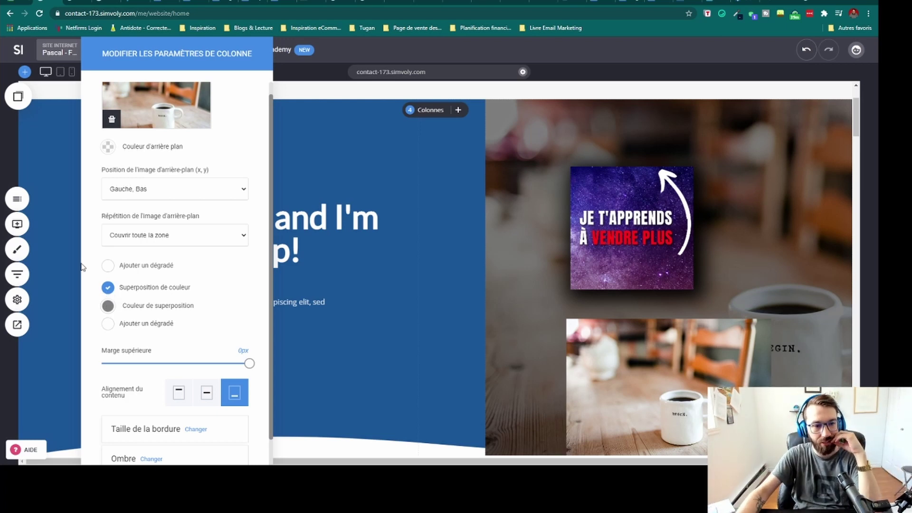
pyautogui.click(107, 288)
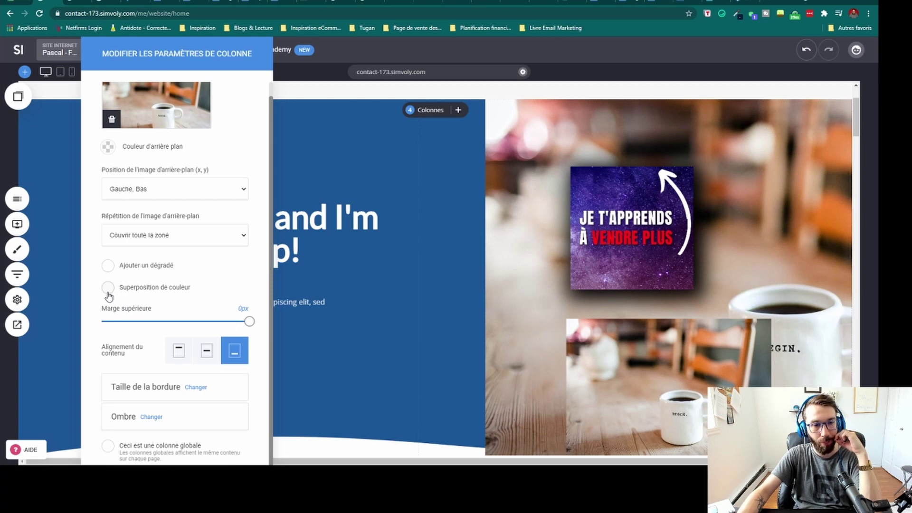
pyautogui.click(107, 288)
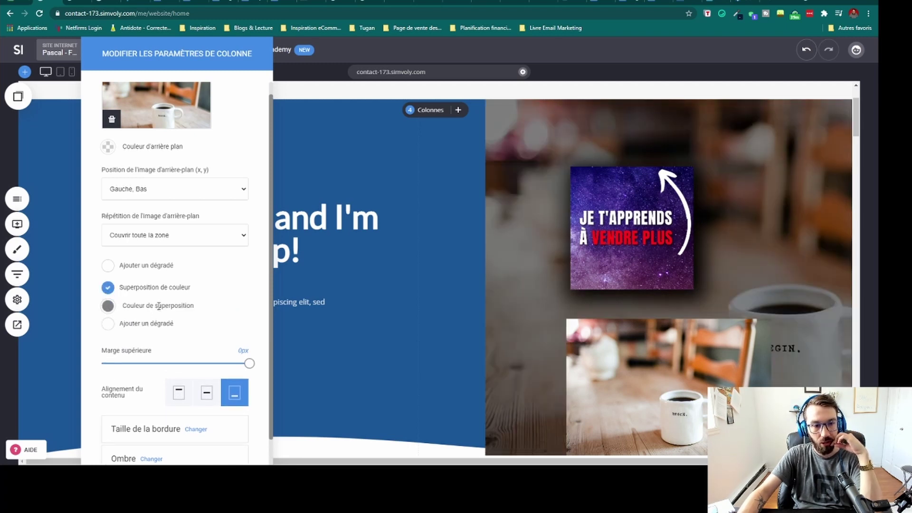
# Try a red FF0000 overlay, set the column's overlay colour to blue 1B5697 with opacity 0.8193, and close the column settings.
pyautogui.click(108, 307)
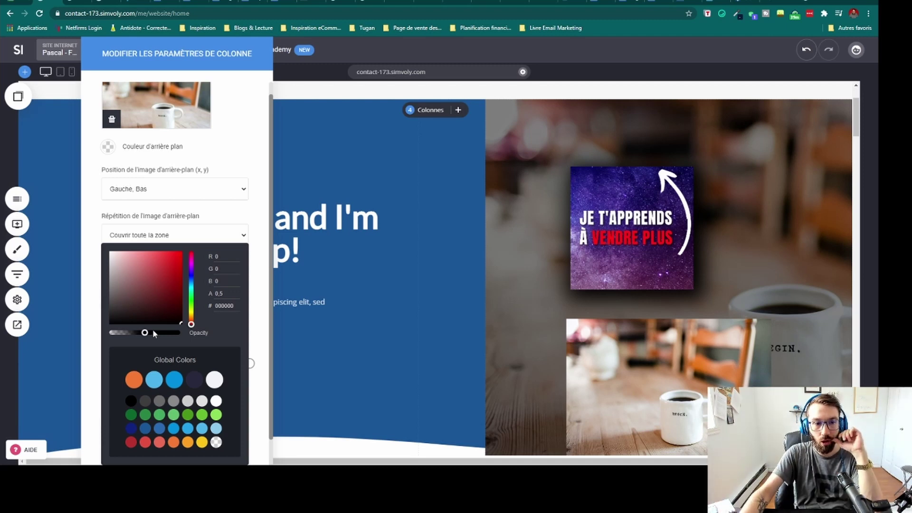
pyautogui.moveTo(144, 336); pyautogui.dragTo(255, 244)
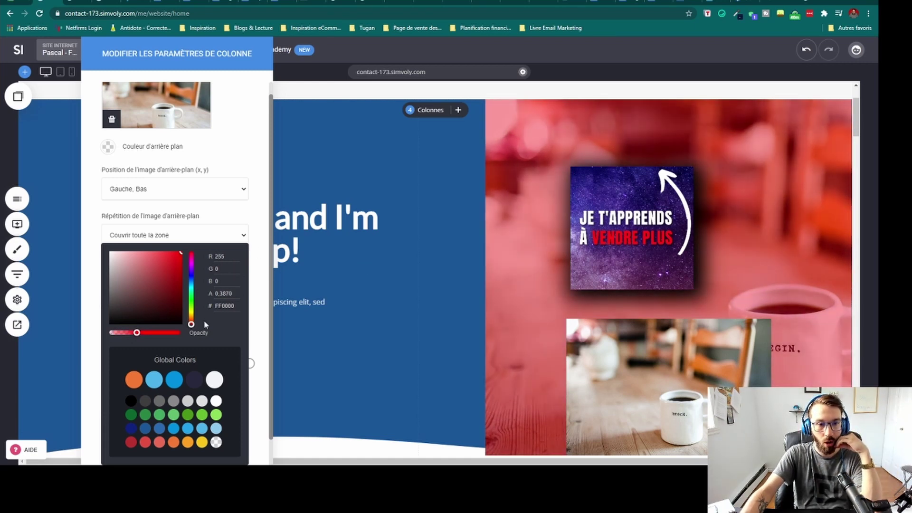
pyautogui.click(145, 429)
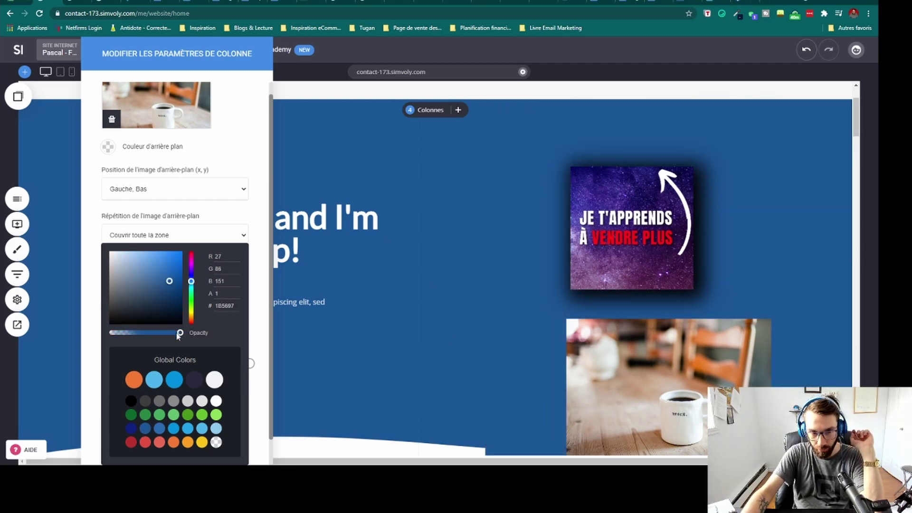
pyautogui.moveTo(179, 336); pyautogui.dragTo(168, 338)
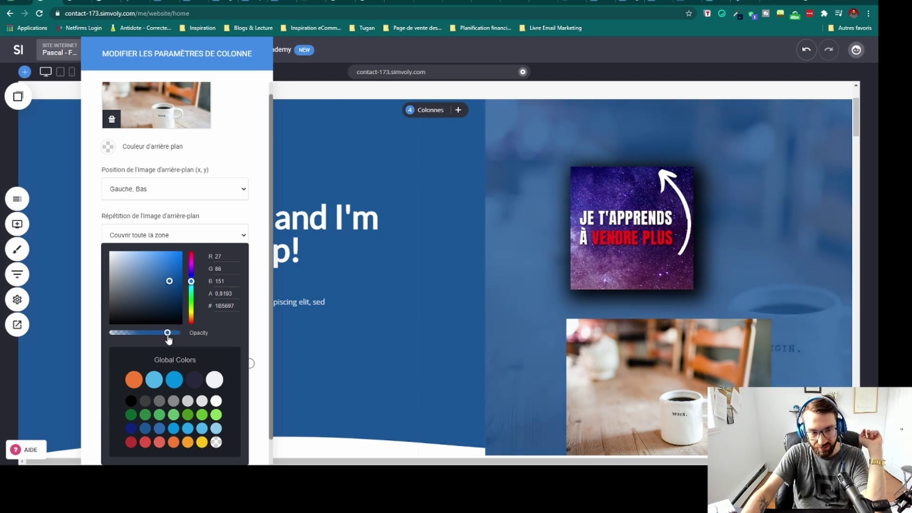
pyautogui.click(388, 272)
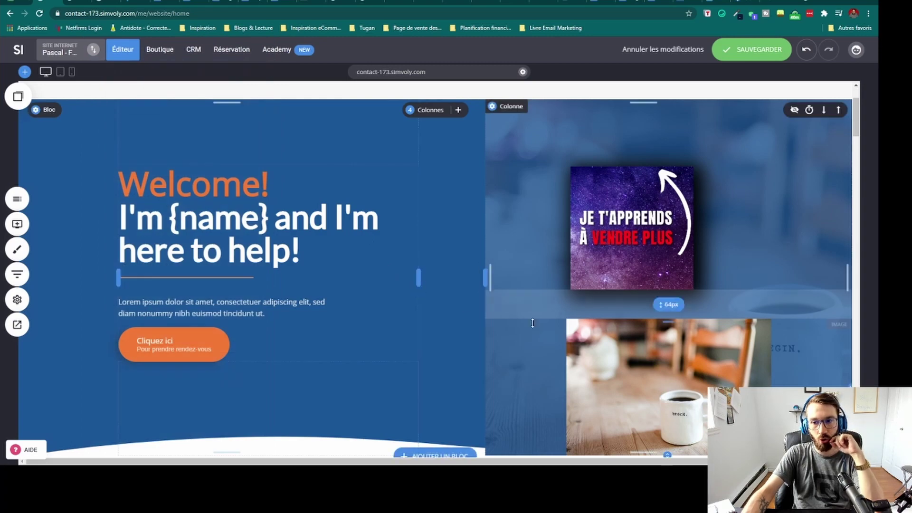
# Remove the column's coffee cup background, reselect it from the Images folder to compare, and remove it again, keeping the colour overlay.
pyautogui.scroll(-3, 756, 257)
pyautogui.scroll(3, 756, 256)
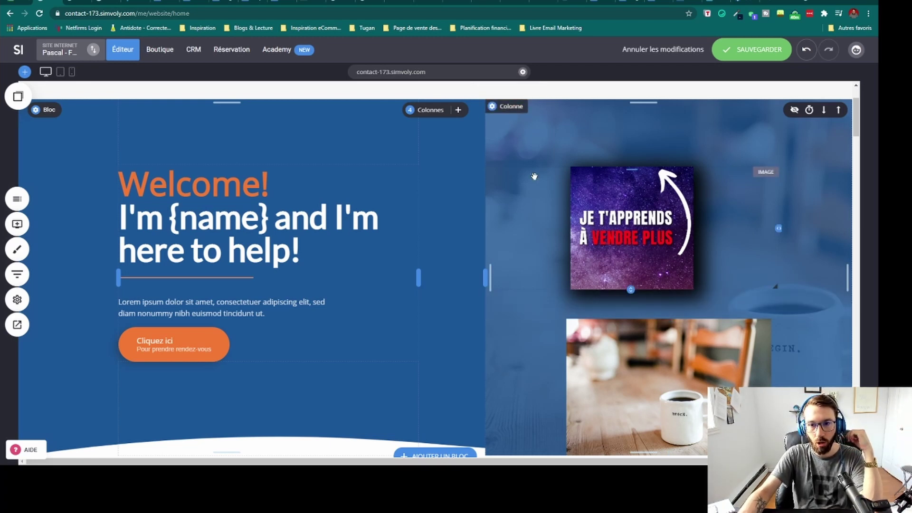
pyautogui.click(68, 114)
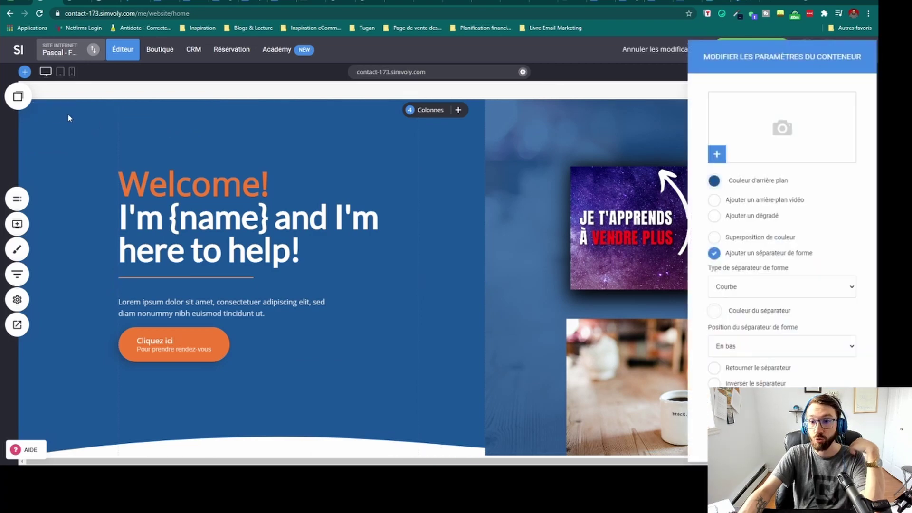
pyautogui.click(518, 109)
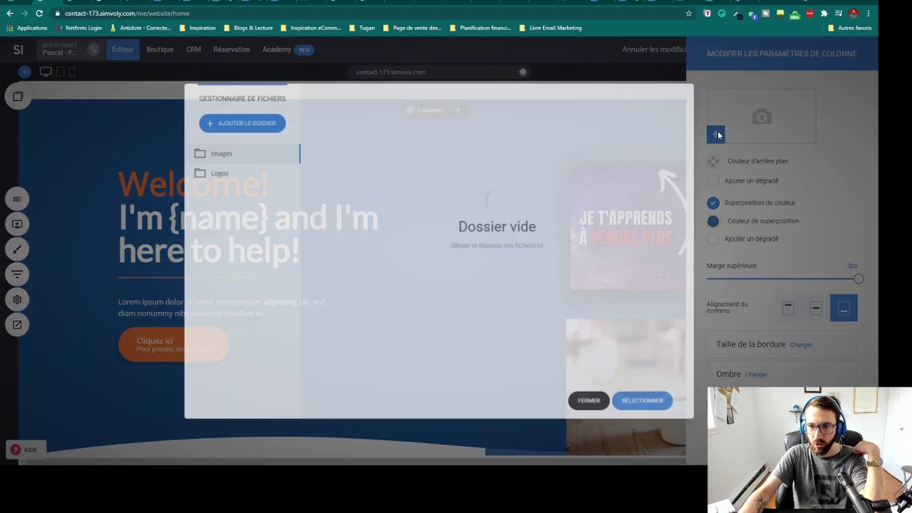
pyautogui.click(716, 134)
pyautogui.click(617, 138)
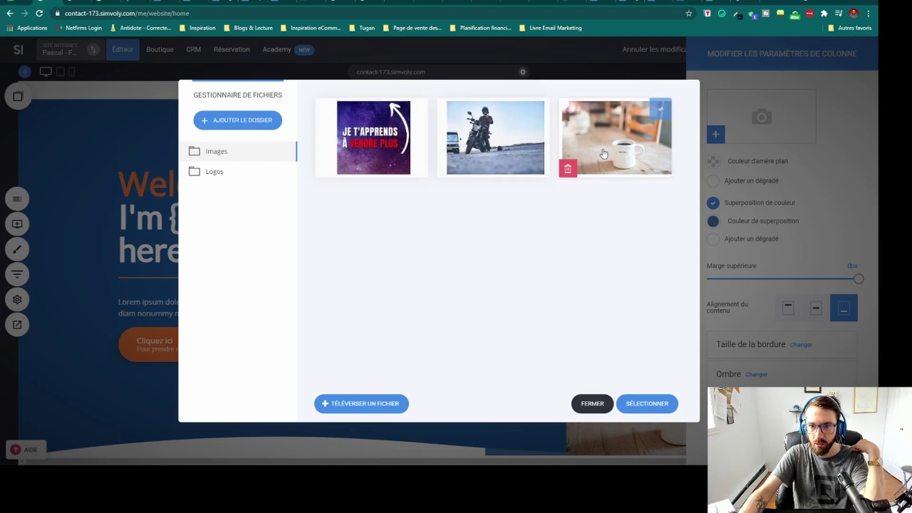
pyautogui.click(646, 404)
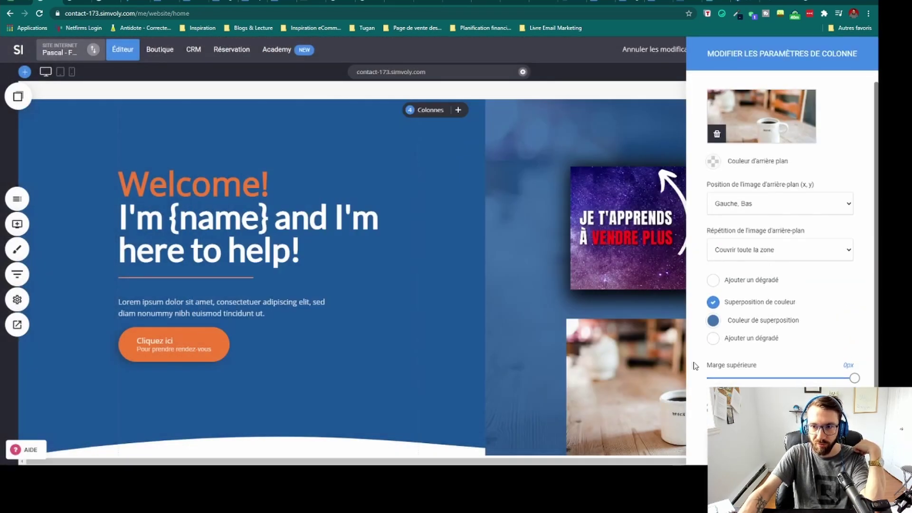
pyautogui.click(717, 134)
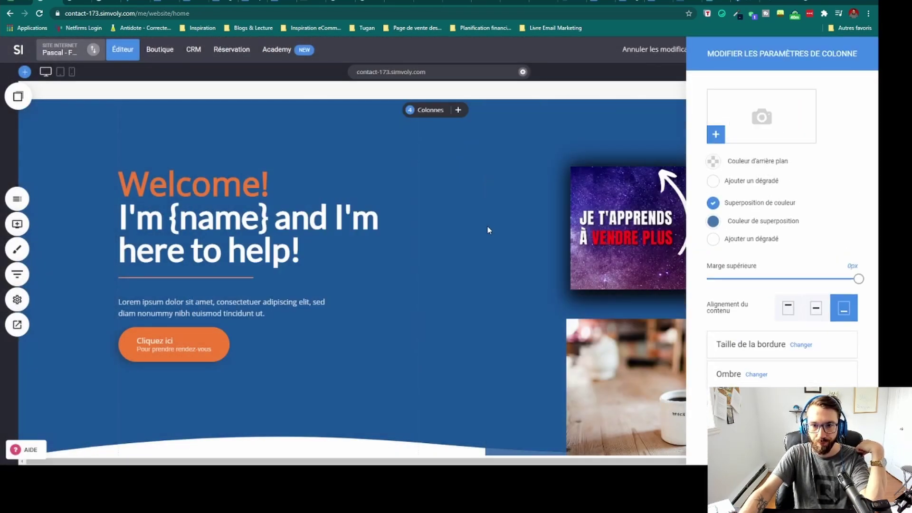
pyautogui.click(488, 227)
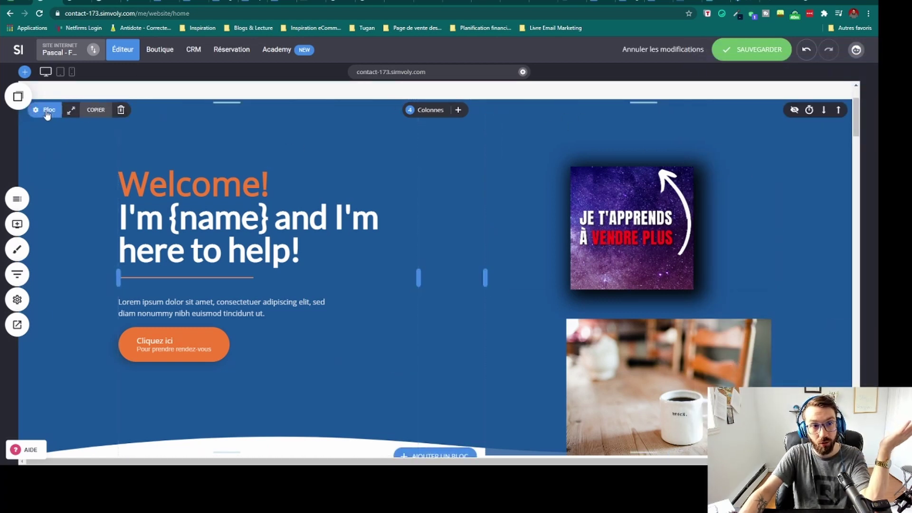
# Set the motorcycle picture from the Images folder as the whole welcome block's background image and check the block.
pyautogui.click(47, 111)
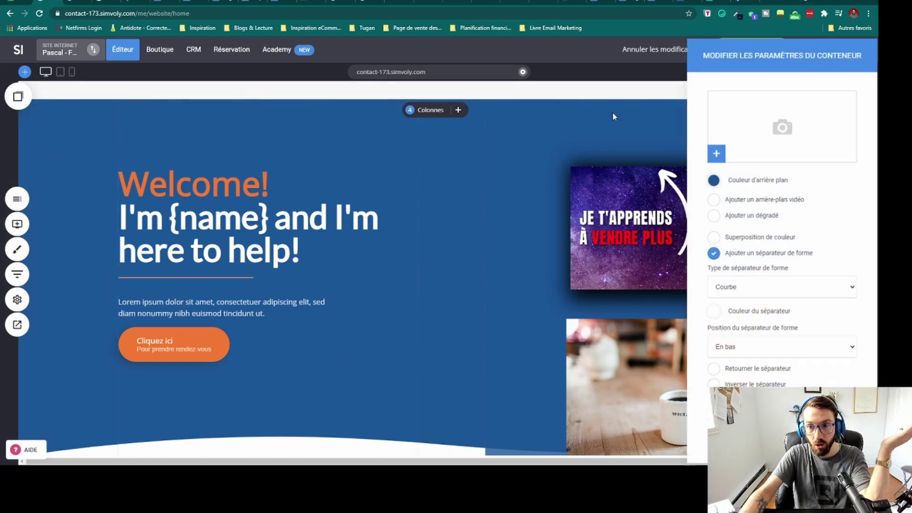
pyautogui.click(809, 142)
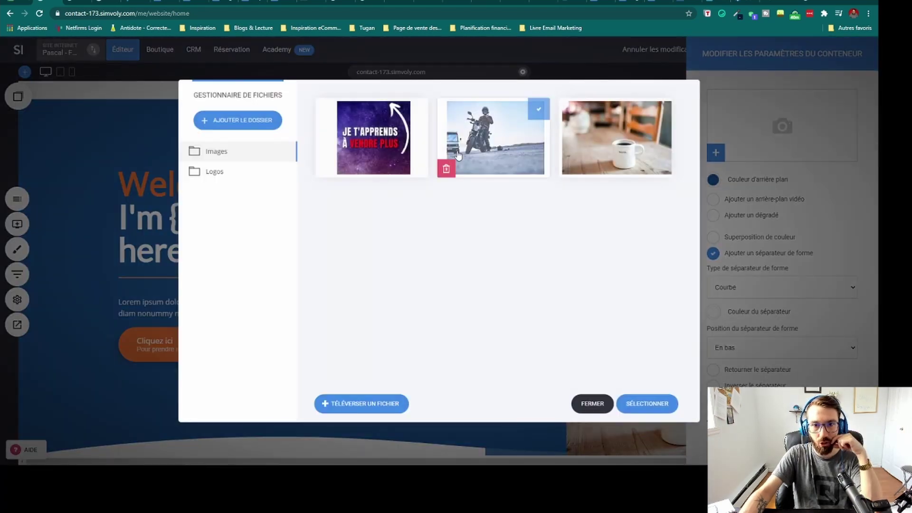
pyautogui.click(464, 157)
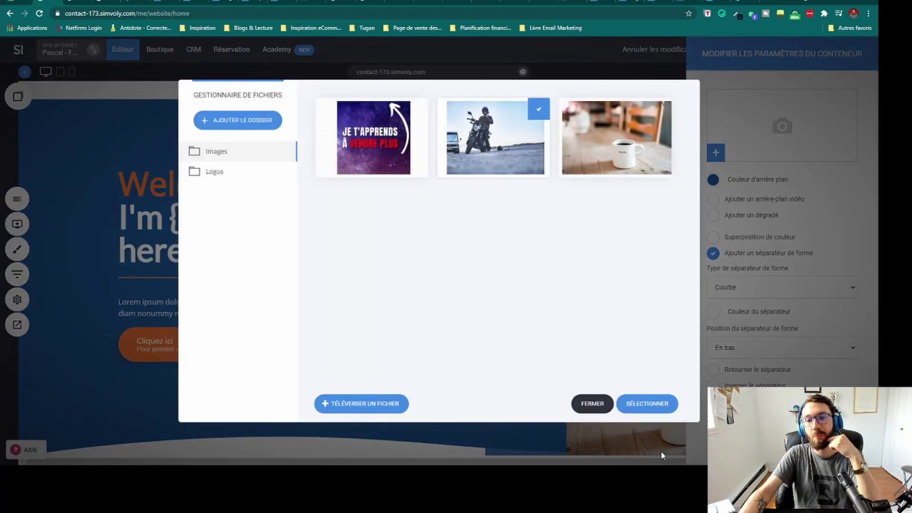
pyautogui.click(648, 408)
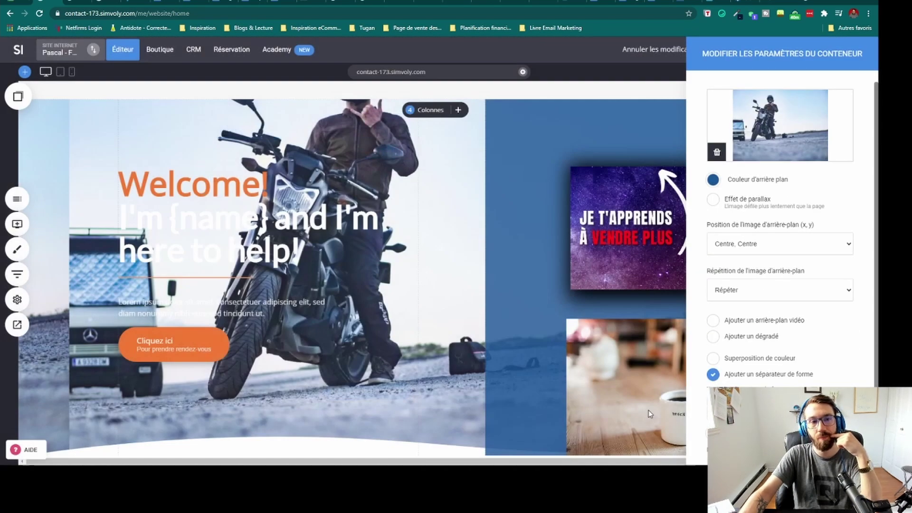
pyautogui.click(538, 237)
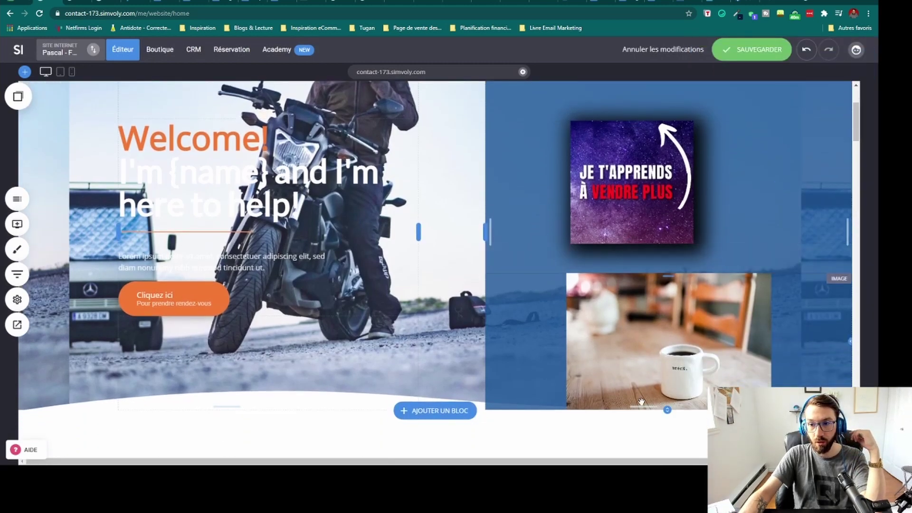
pyautogui.scroll(-1, 642, 408)
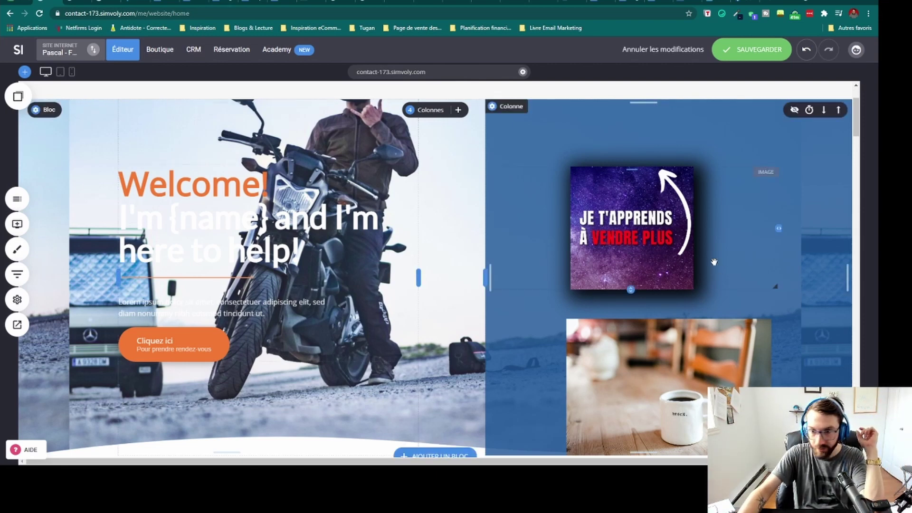
# Try the block's background image with Pas de répétition and with Répéter horizontalement.
pyautogui.click(48, 110)
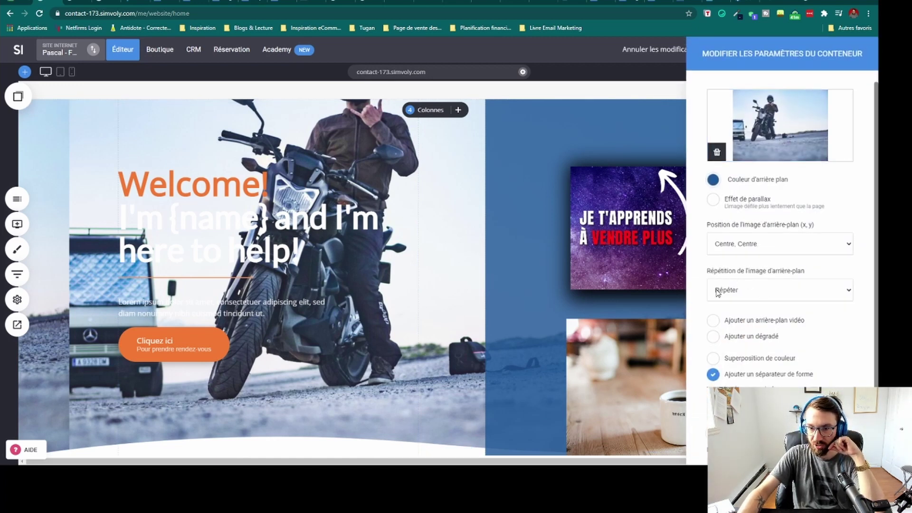
pyautogui.click(721, 333)
pyautogui.click(462, 200)
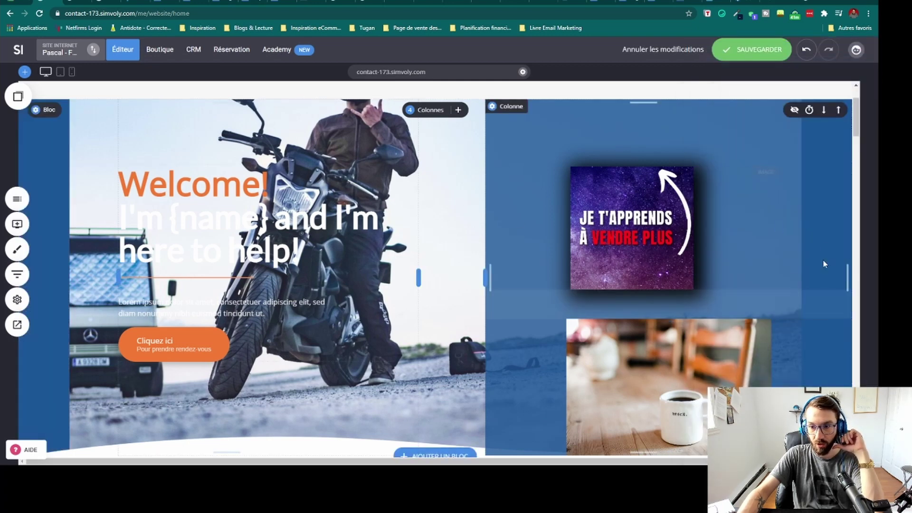
pyautogui.click(47, 110)
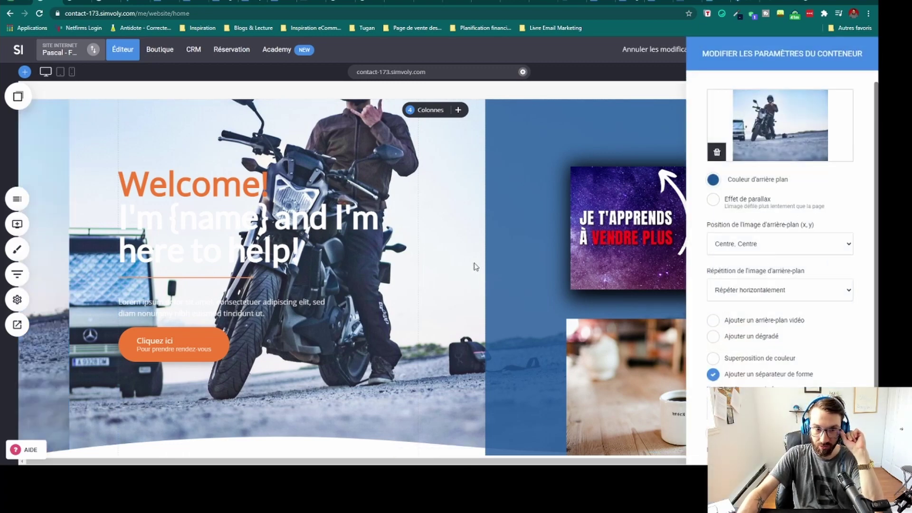
pyautogui.click(411, 268)
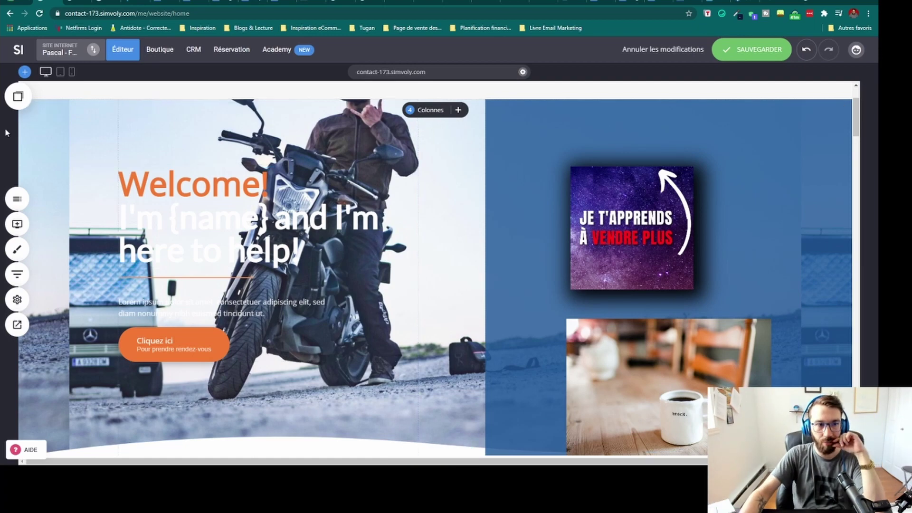
# Set the block's background image repetition to Couvrir toute la zone and close the block settings.
pyautogui.click(47, 110)
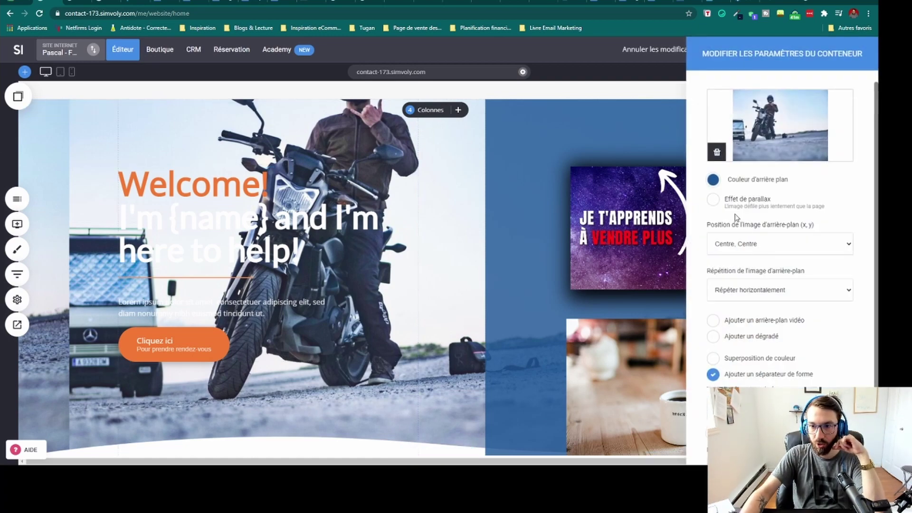
pyautogui.click(751, 335)
pyautogui.click(492, 259)
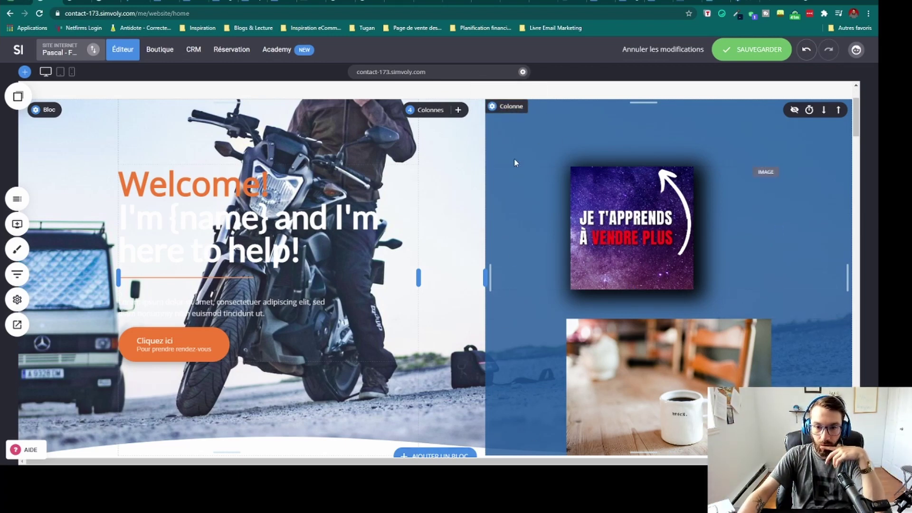
# Turn off the colour overlay on the column holding the images and close its settings.
pyautogui.scroll(-3, 506, 310)
pyautogui.scroll(3, 506, 311)
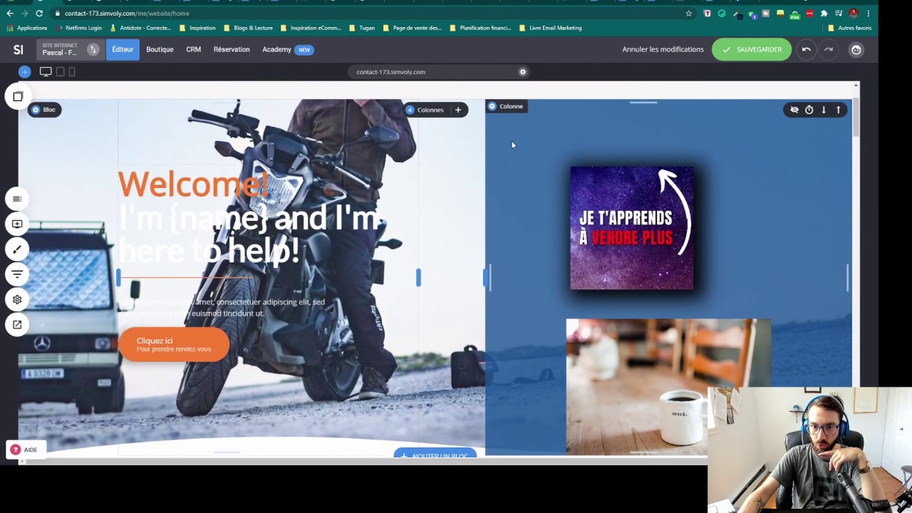
pyautogui.click(511, 106)
pyautogui.click(713, 204)
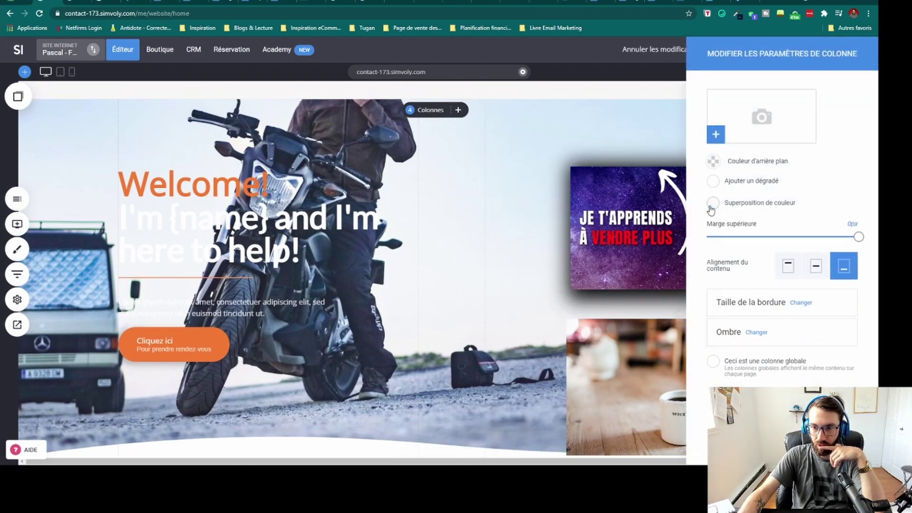
pyautogui.click(539, 191)
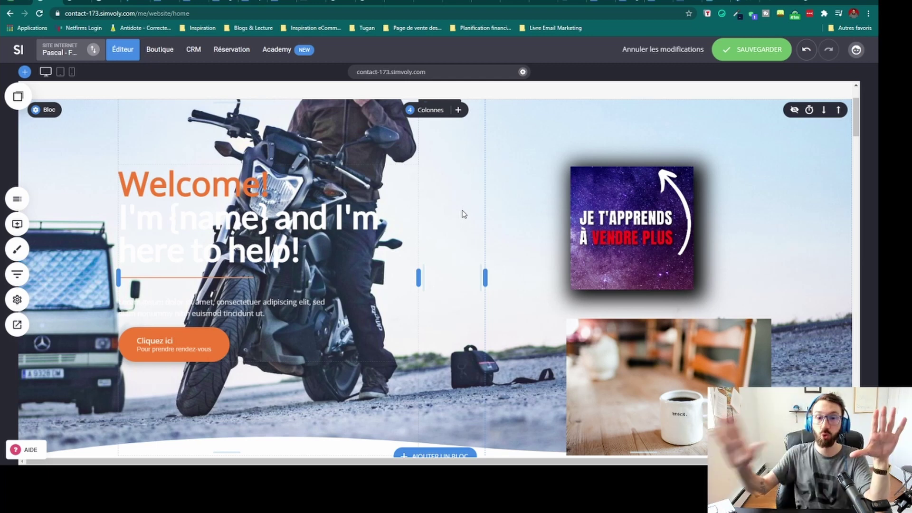
# Add a blue 2969B0 colour overlay at about 0.89 opacity to the whole welcome block and close its settings.
pyautogui.click(35, 110)
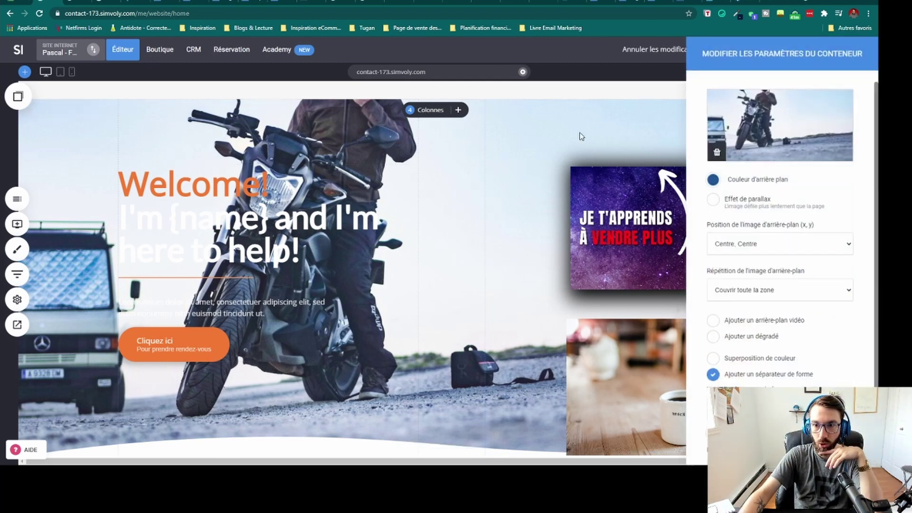
pyautogui.click(713, 359)
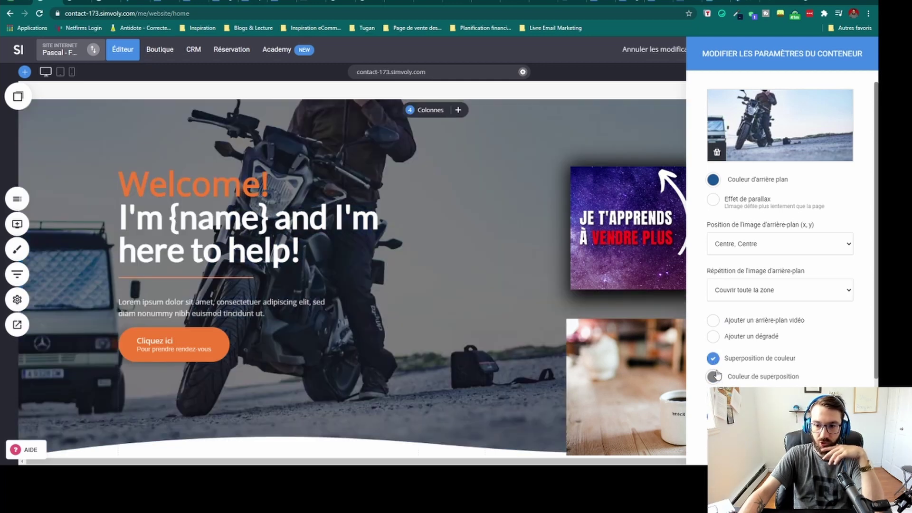
pyautogui.click(713, 377)
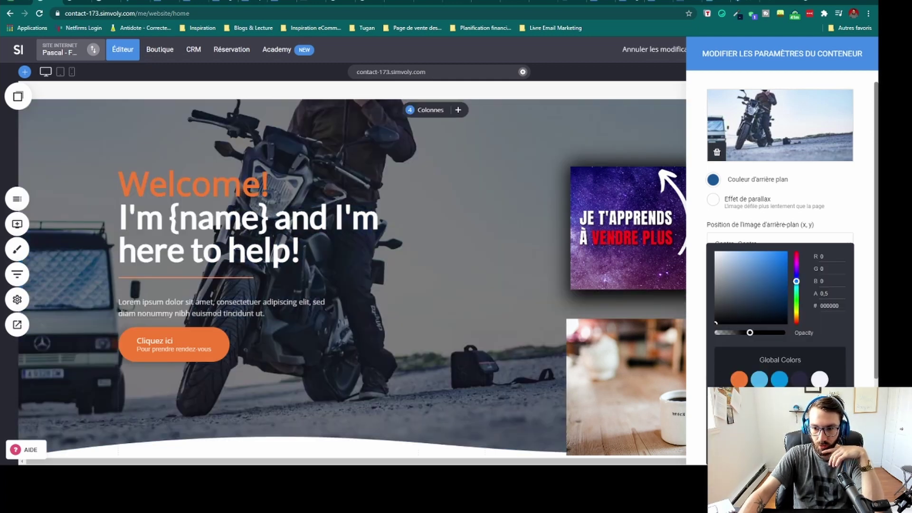
pyautogui.click(771, 273)
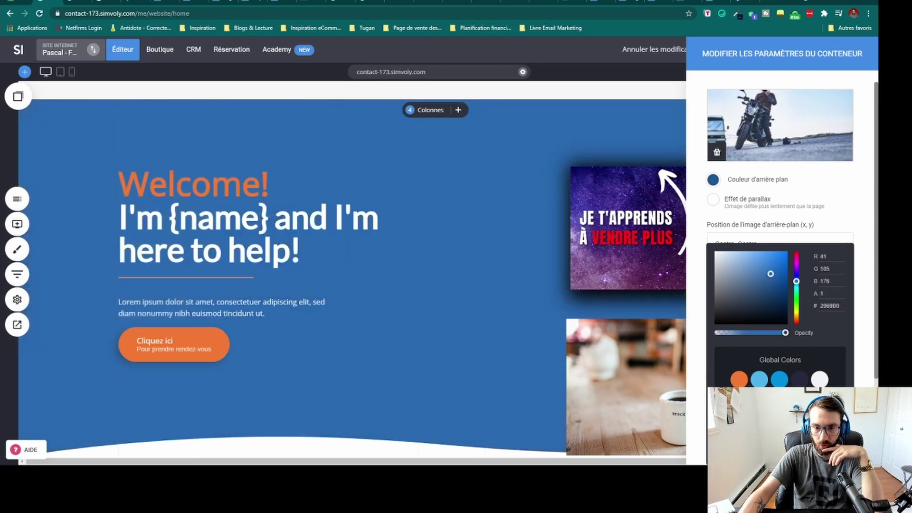
pyautogui.click(784, 333)
pyautogui.moveTo(784, 333); pyautogui.dragTo(778, 334)
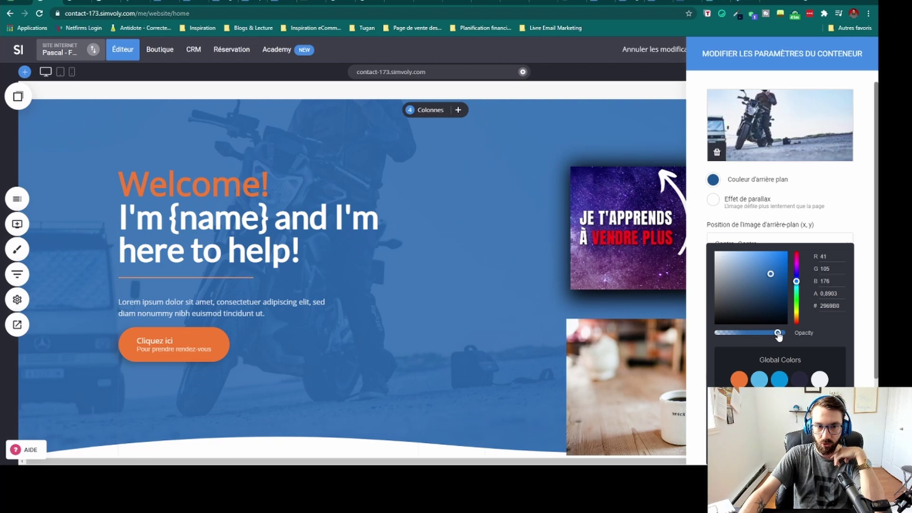
pyautogui.click(464, 247)
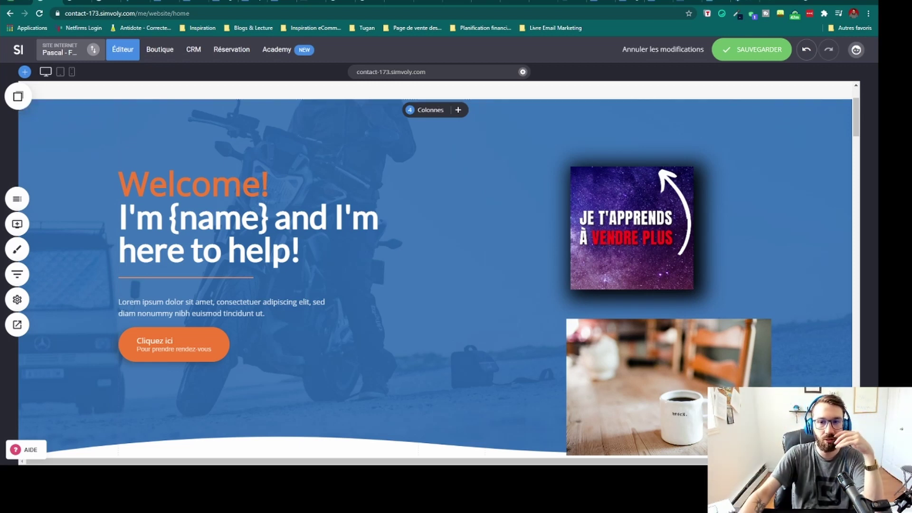
# Delete the coffee cup image from the welcome block and enlarge the remaining "Je t'apprends à vendre plus" image.
pyautogui.scroll(-2, 651, 315)
pyautogui.scroll(1, 651, 315)
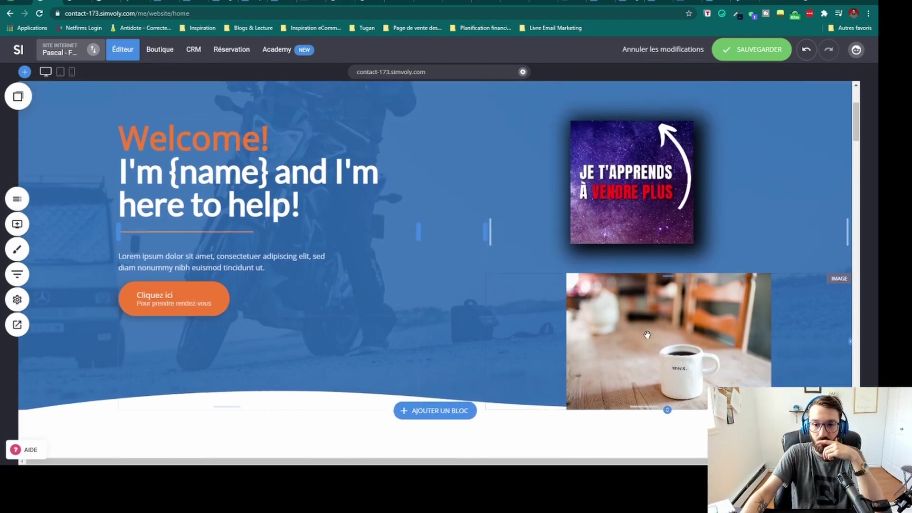
pyautogui.click(647, 335)
pyautogui.click(651, 259)
pyautogui.click(488, 249)
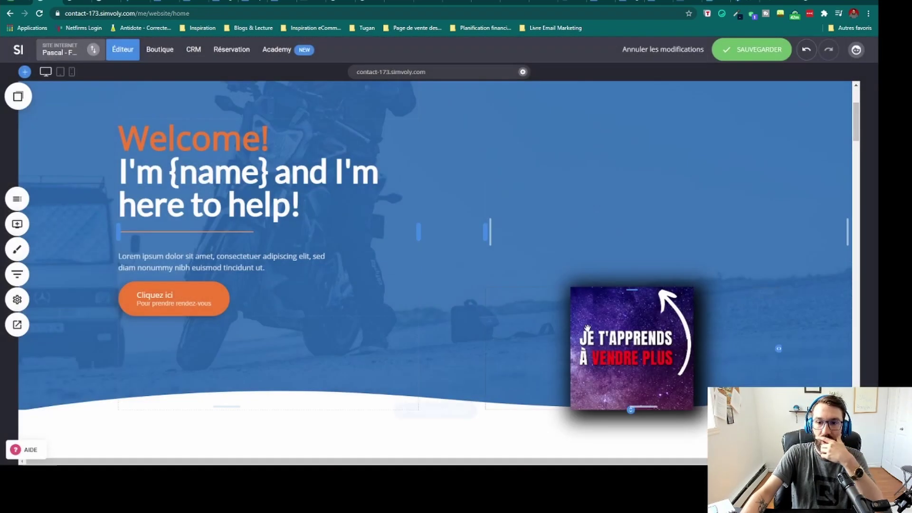
pyautogui.scroll(1, 620, 382)
pyautogui.scroll(-1, 632, 440)
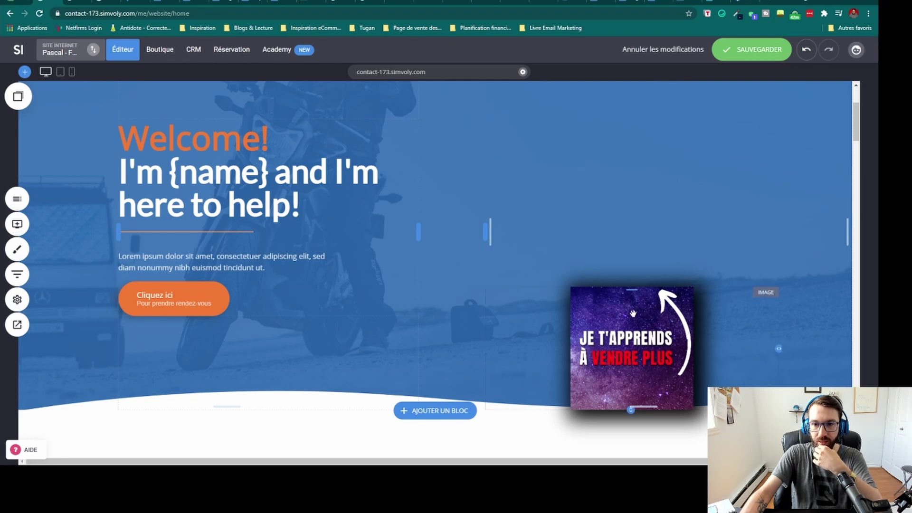
pyautogui.scroll(1, 588, 192)
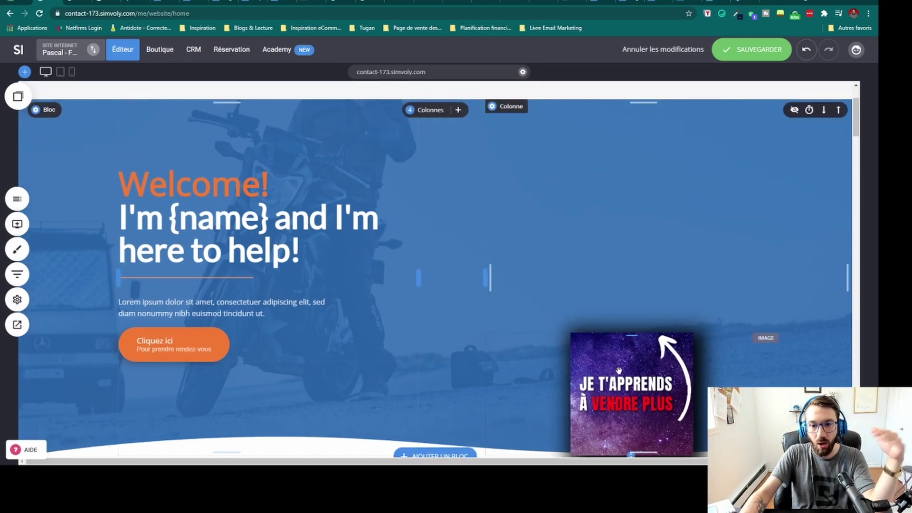
pyautogui.moveTo(625, 379); pyautogui.dragTo(491, 256)
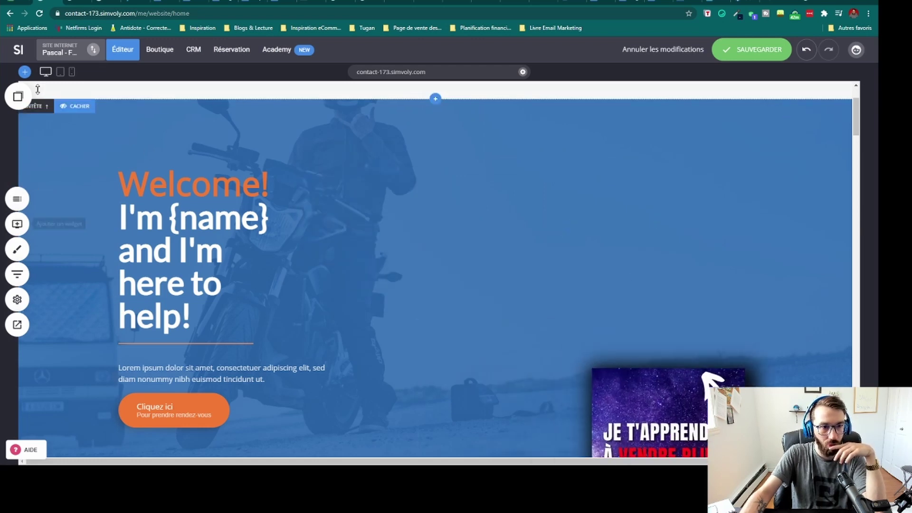
# Enable the parallax effect at standard speed on the welcome block's background image and save the page.
pyautogui.click(47, 110)
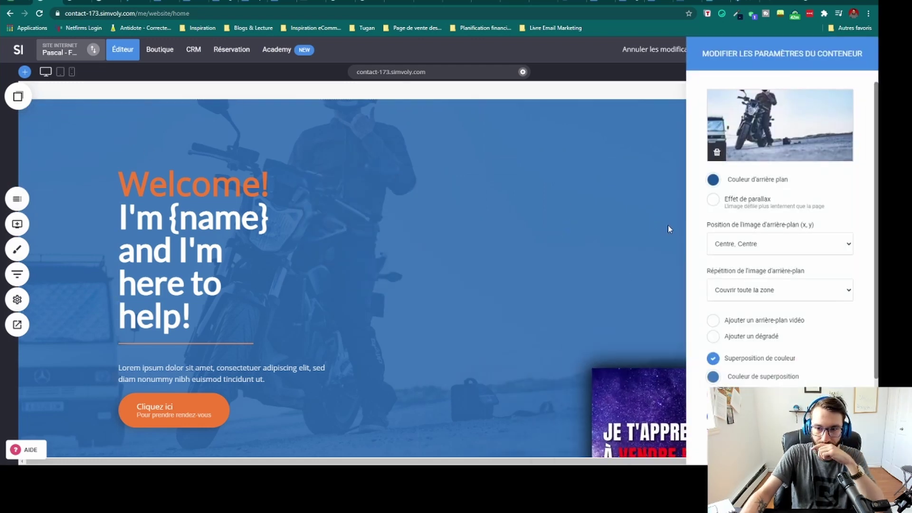
pyautogui.scroll(-3, 799, 270)
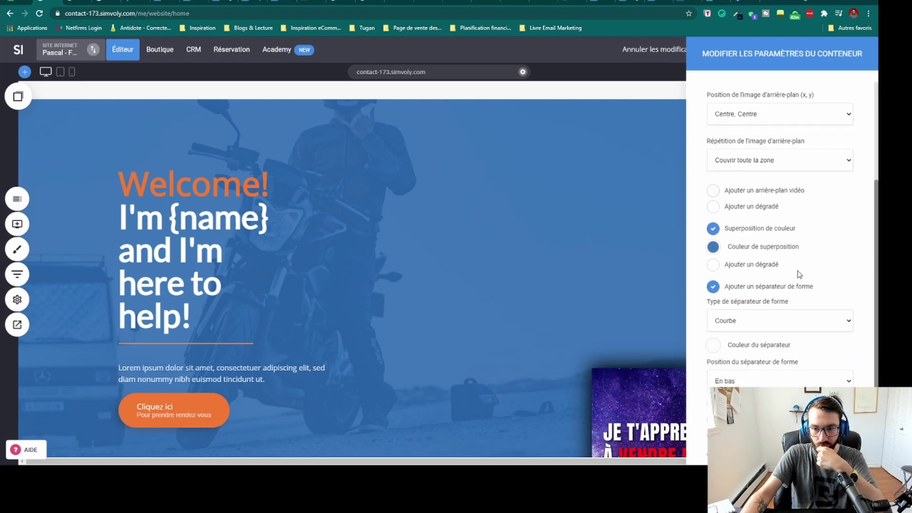
pyautogui.scroll(2, 799, 274)
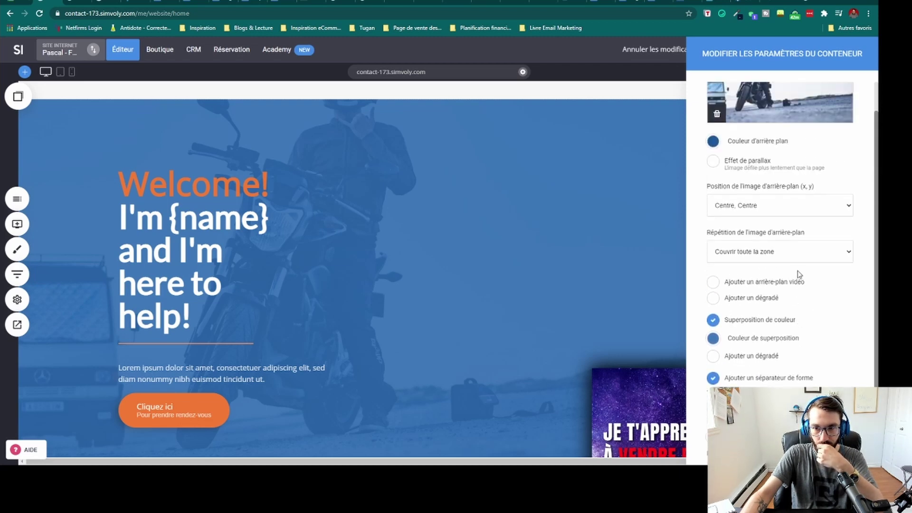
pyautogui.click(375, 200)
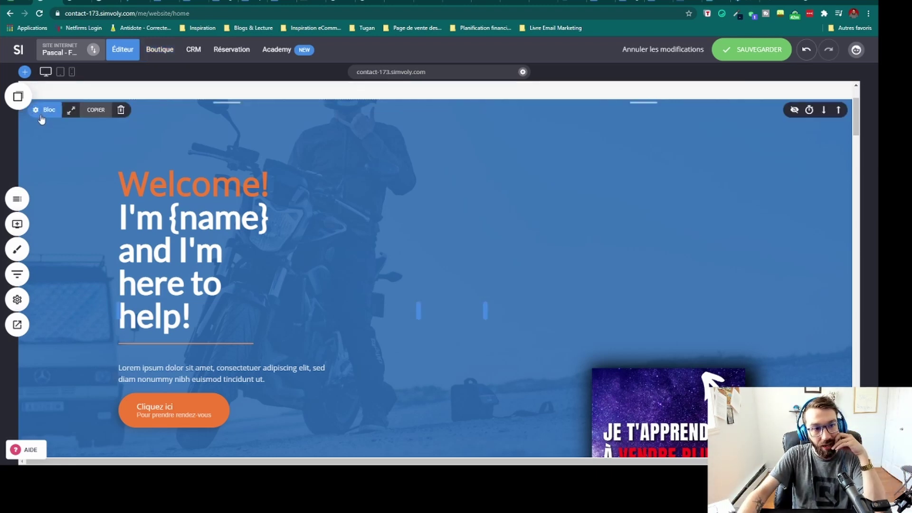
pyautogui.click(44, 110)
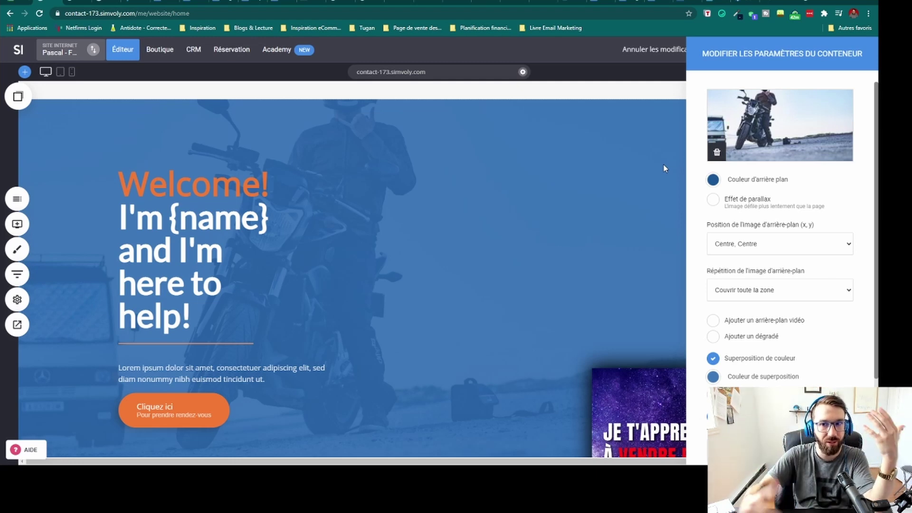
pyautogui.click(713, 200)
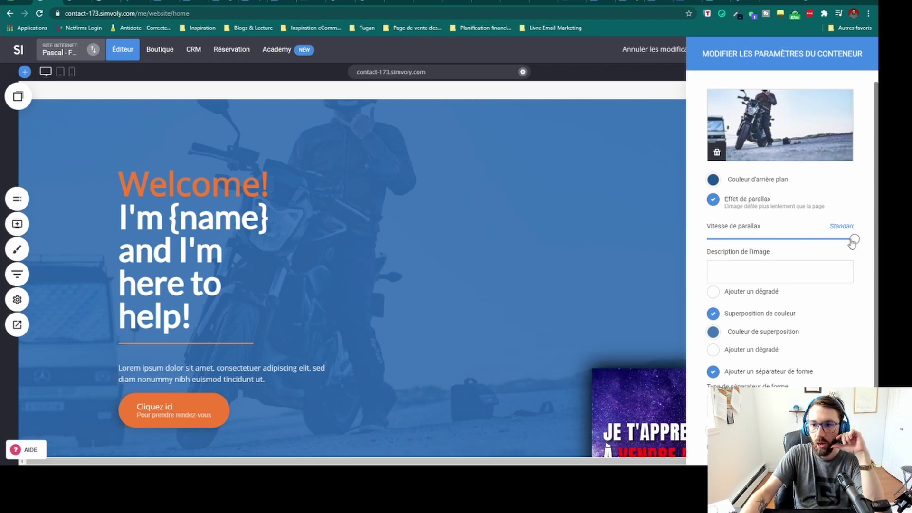
pyautogui.moveTo(825, 245); pyautogui.dragTo(846, 242)
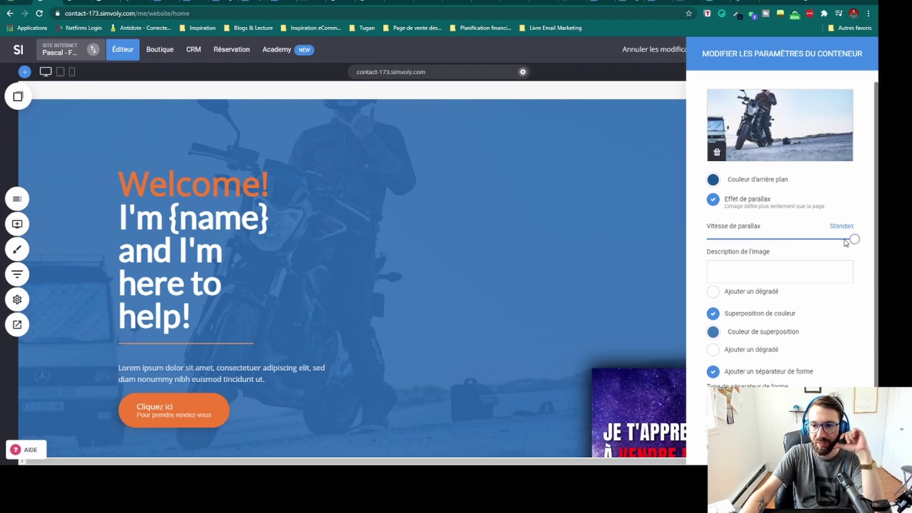
pyautogui.click(518, 217)
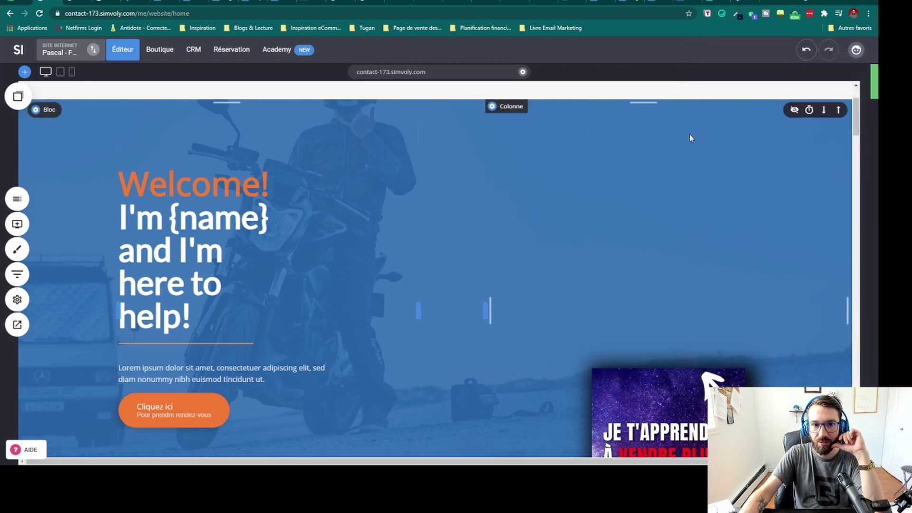
# Open the live site and examine how the welcome block's parallax background behaves while scrolling.
pyautogui.scroll(-2, 689, 134)
pyautogui.scroll(1, 688, 134)
pyautogui.click(413, 74)
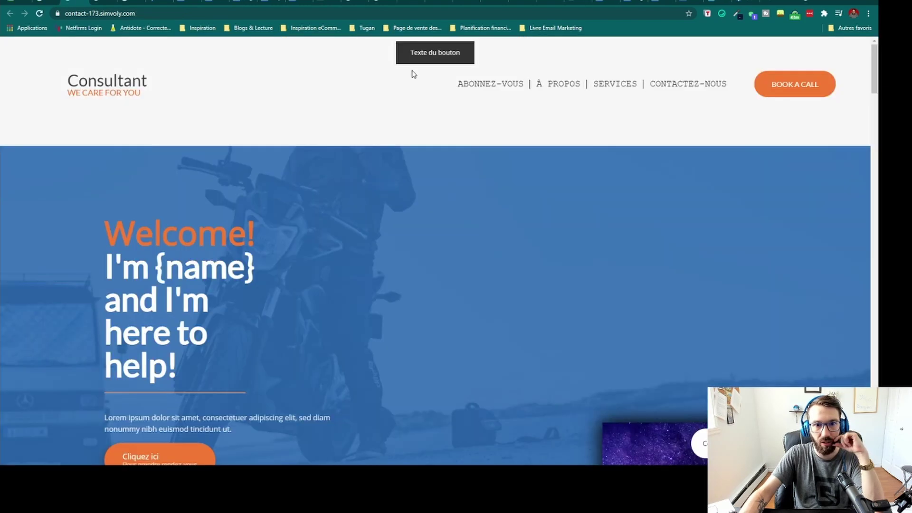
pyautogui.scroll(-3, 465, 127)
pyautogui.scroll(-3, 465, 130)
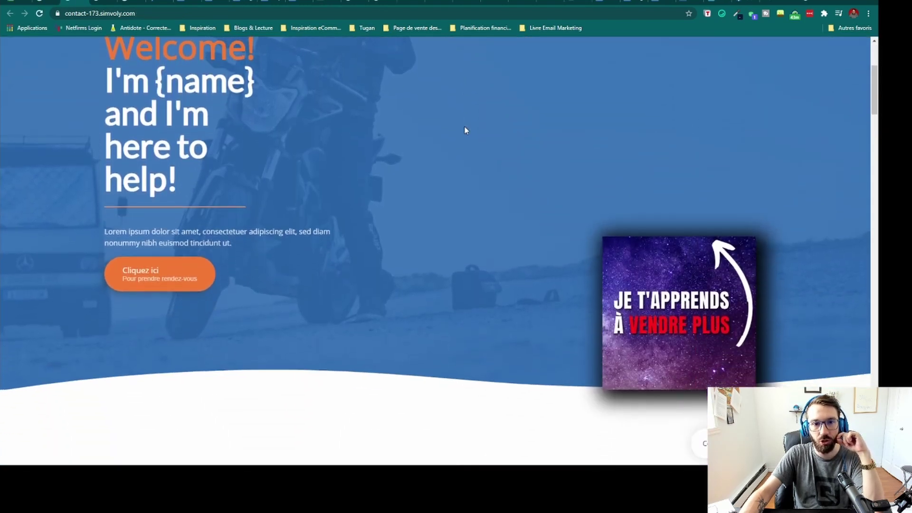
pyautogui.scroll(5, 457, 124)
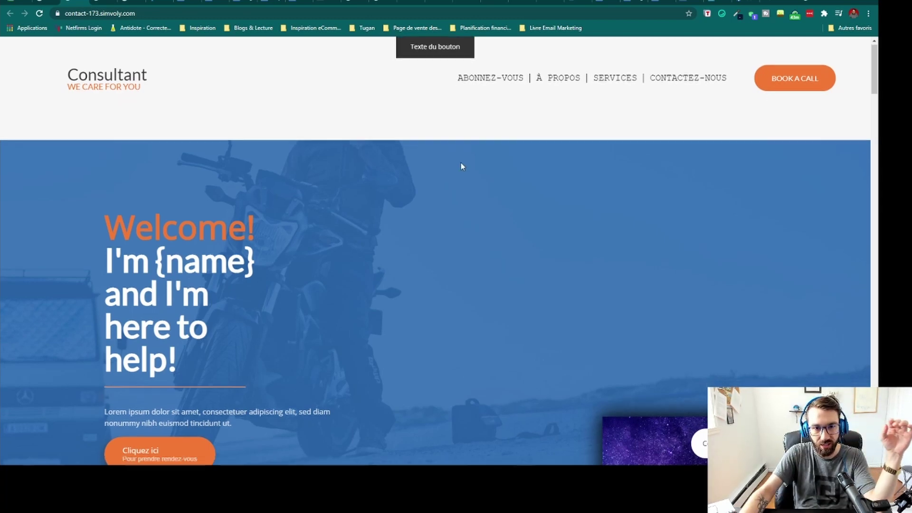
pyautogui.scroll(-4, 458, 162)
pyautogui.scroll(-4, 457, 162)
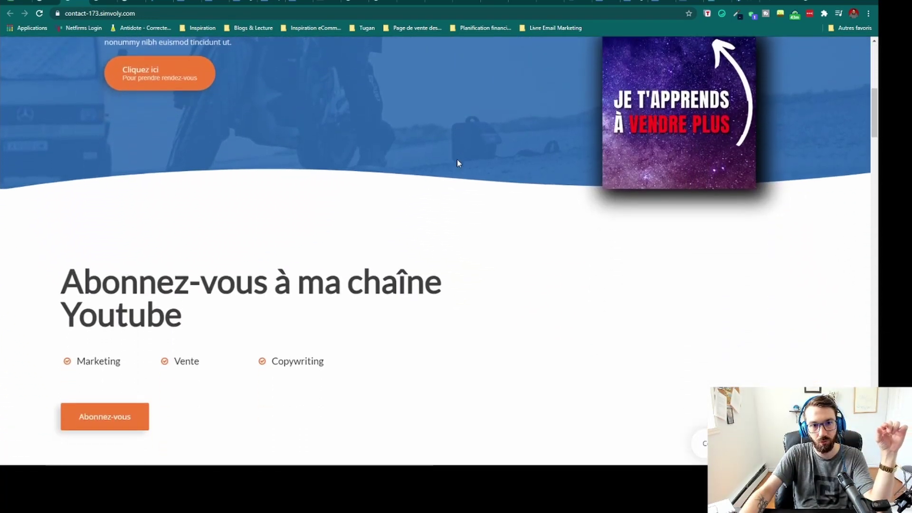
pyautogui.scroll(8, 457, 163)
pyautogui.scroll(-9, 458, 163)
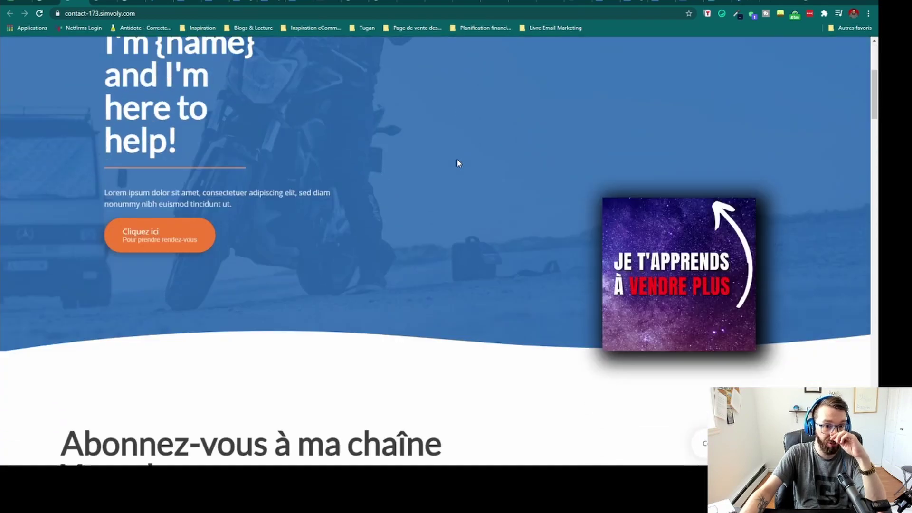
pyautogui.scroll(8, 427, 63)
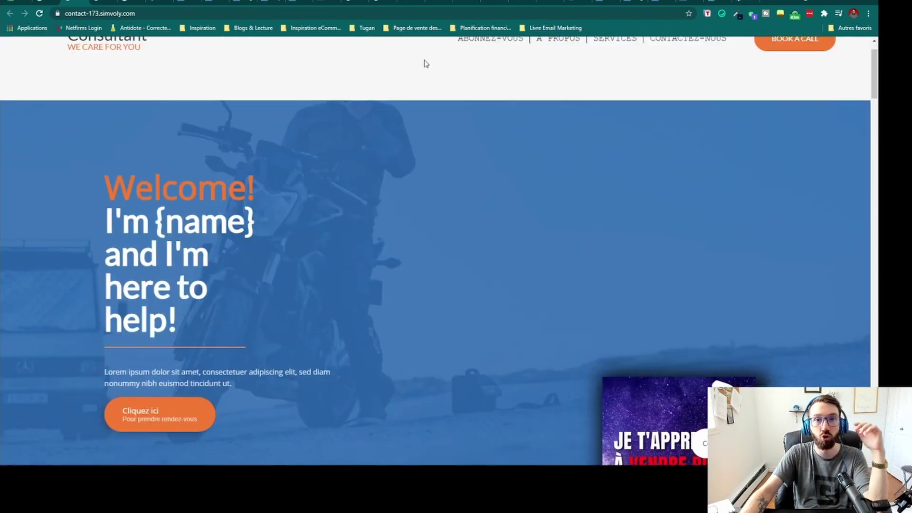
# Return to the editor and try other parallax speeds for the welcome block's background image.
pyautogui.click(42, 1)
pyautogui.scroll(3, 173, 152)
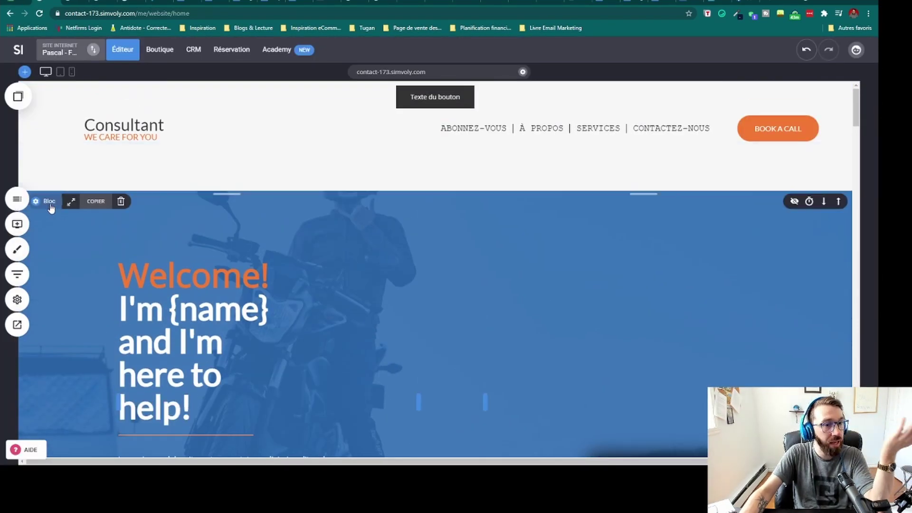
pyautogui.click(49, 202)
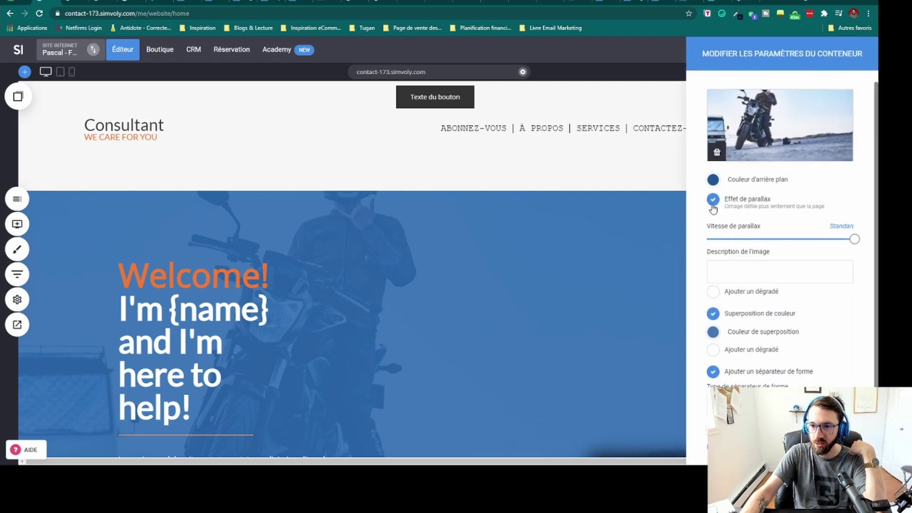
pyautogui.click(714, 200)
pyautogui.click(713, 200)
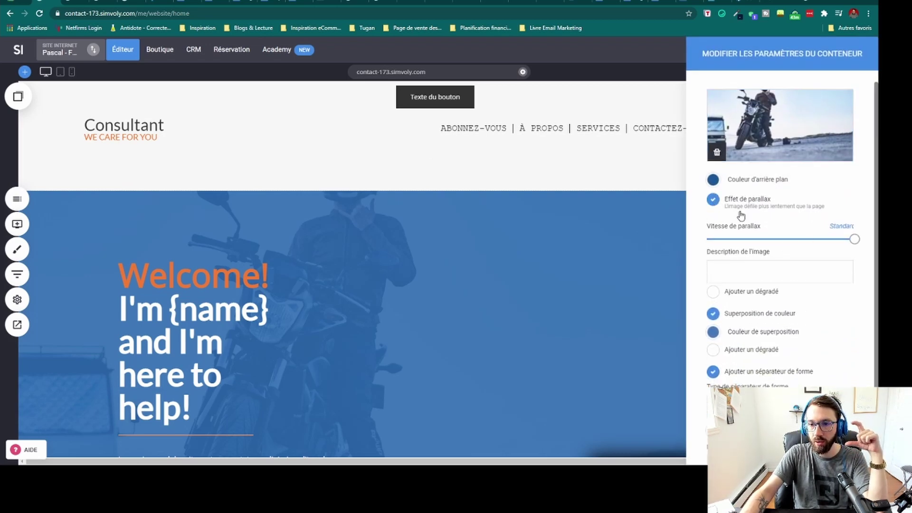
pyautogui.moveTo(855, 239); pyautogui.dragTo(782, 239)
pyautogui.moveTo(690, 243); pyautogui.dragTo(855, 239)
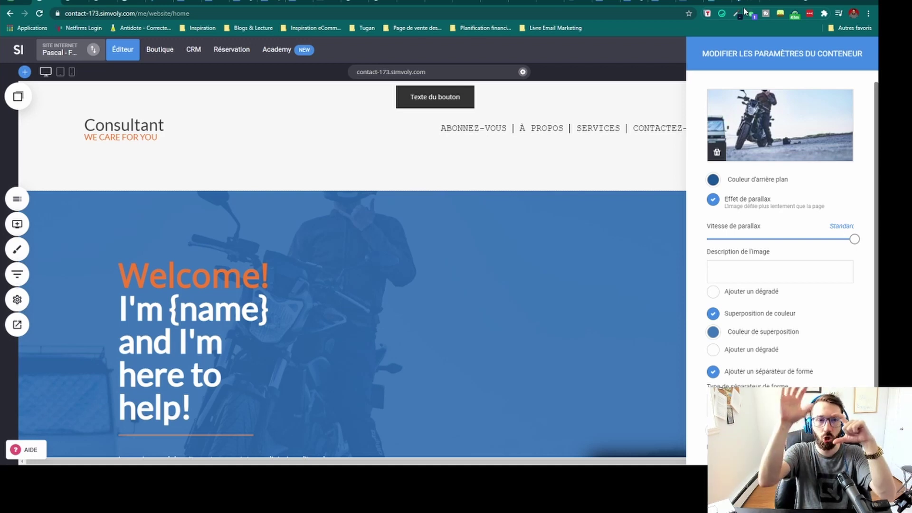
# Turn off the welcome block's parallax effect and save the page.
pyautogui.click(714, 203)
pyautogui.click(574, 293)
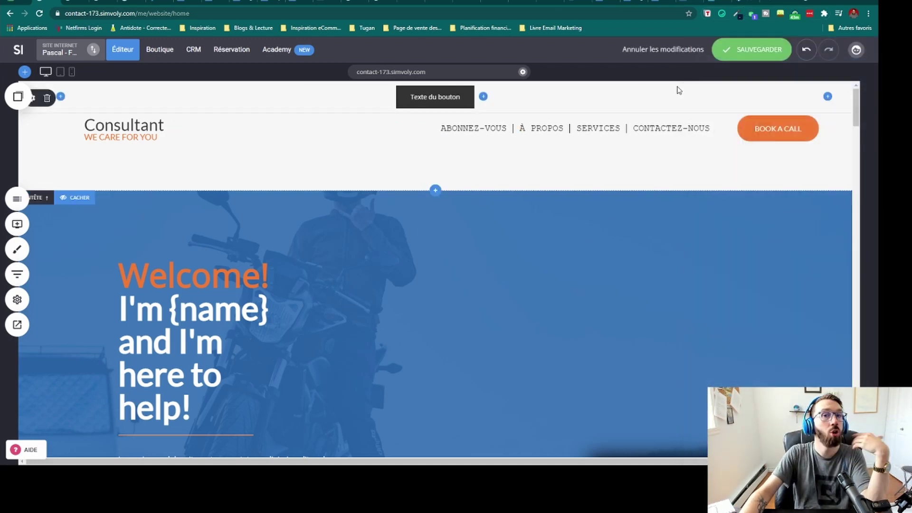
pyautogui.click(749, 49)
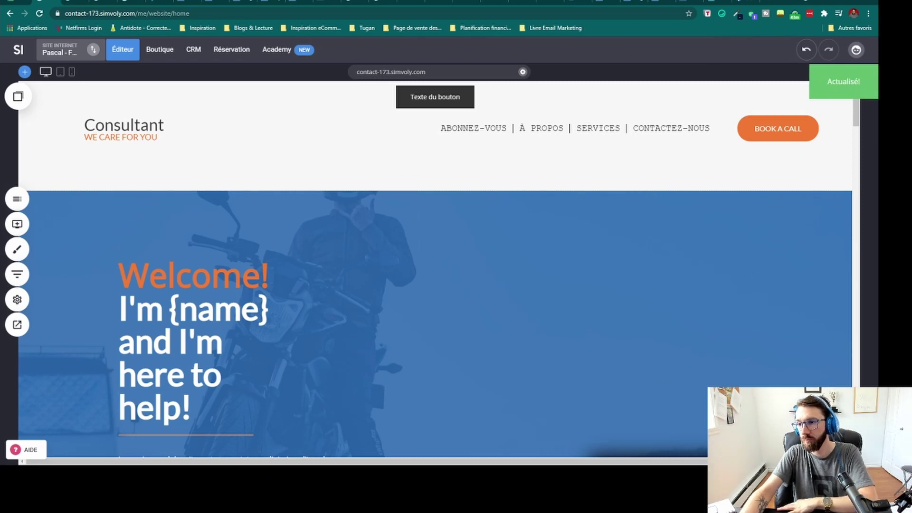